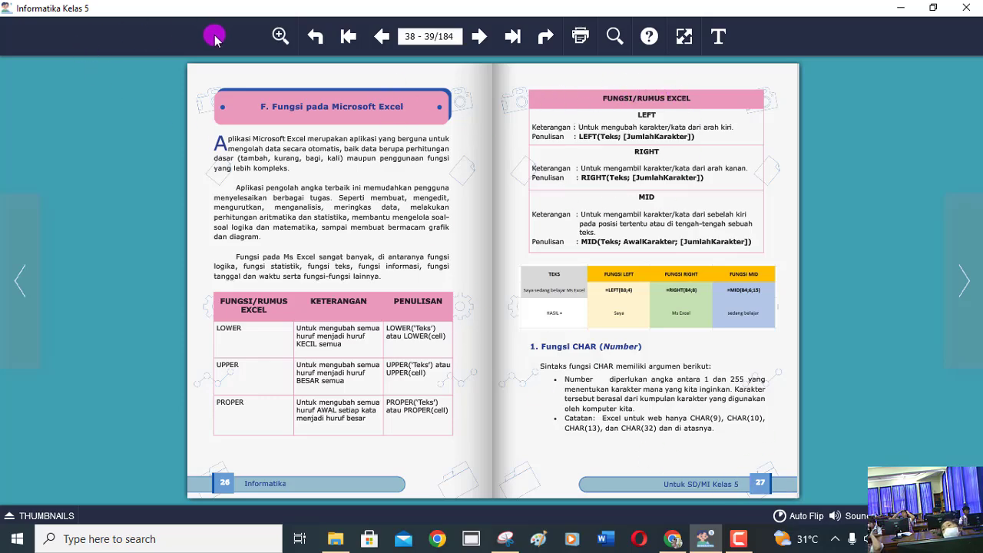
Zoom the e-book page in and pan to the LEFT, RIGHT and MID function table.
left_click(270, 37)
left_click_drag(731, 112, 536, 242)
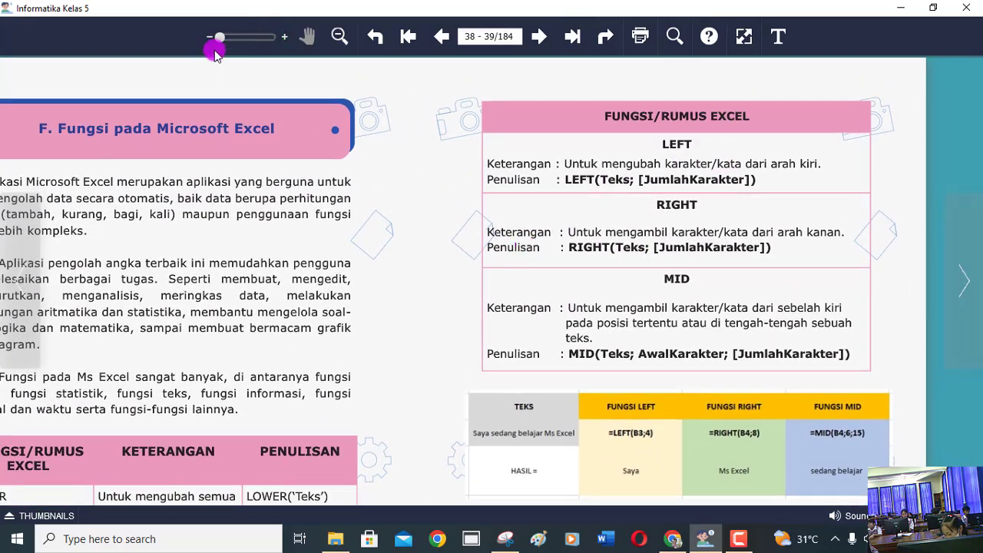
left_click(223, 40)
left_click_drag(224, 40, 259, 37)
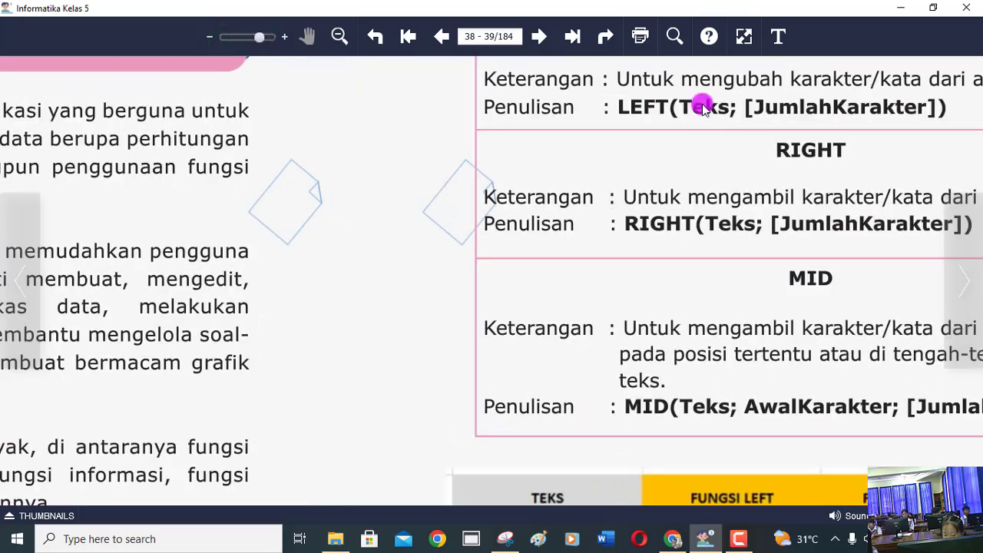
left_click_drag(703, 112, 548, 179)
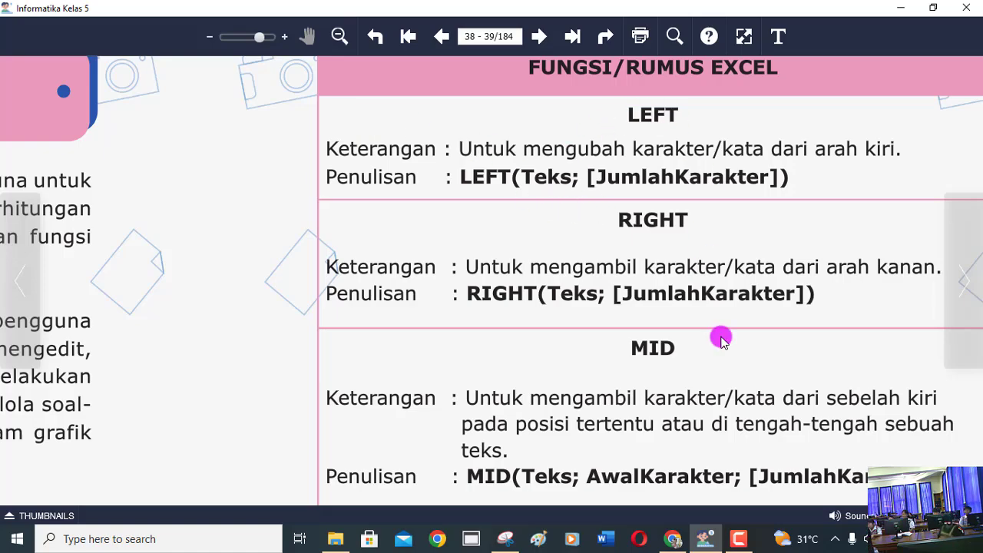
left_click_drag(722, 373, 727, 364)
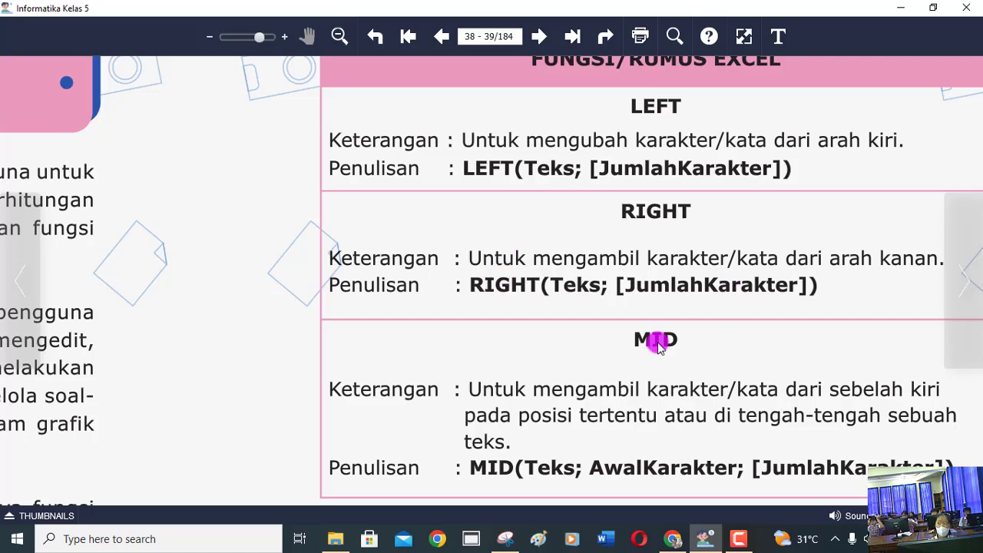
Drag the magnified page up to show the example table below the MID syntax.
left_click_drag(713, 368, 706, 257)
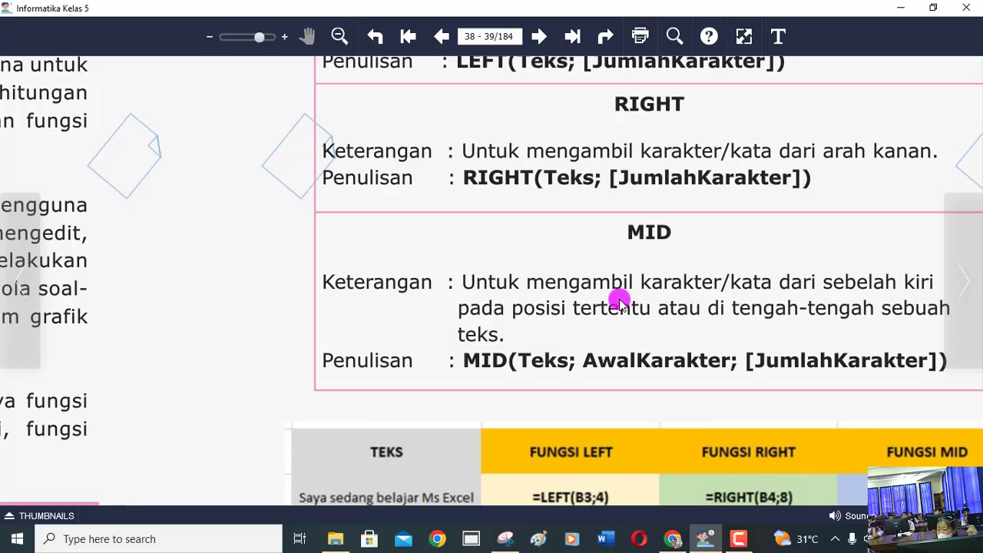
Review the TEKS/FUNGSI example table and the DAFTAR NILAI table on pages 36–37.
mouse_move(694, 253)
left_mouse_down()
mouse_move(656, 239)
mouse_move(608, 312)
mouse_move(604, 303)
mouse_move(605, 324)
left_mouse_up()
mouse_move(653, 366)
left_mouse_down()
mouse_move(624, 298)
mouse_move(622, 222)
left_mouse_up()
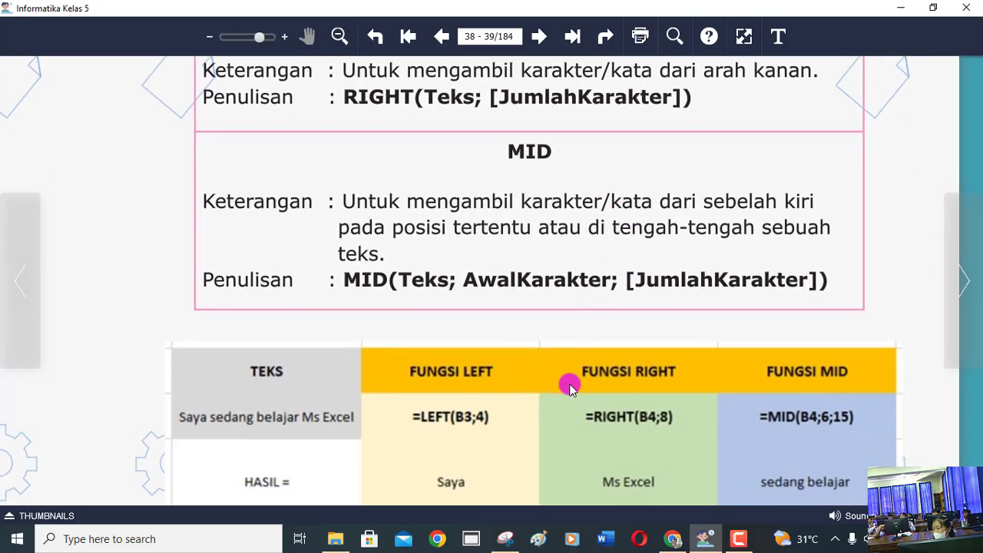
mouse_move(569, 376)
left_mouse_down()
mouse_move(569, 224)
mouse_move(583, 214)
left_mouse_up()
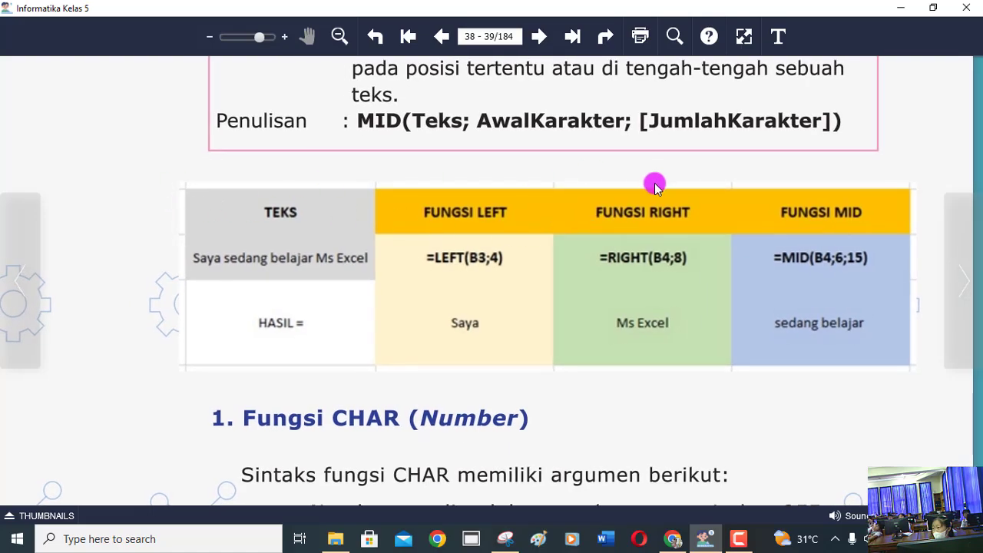
left_click(440, 37)
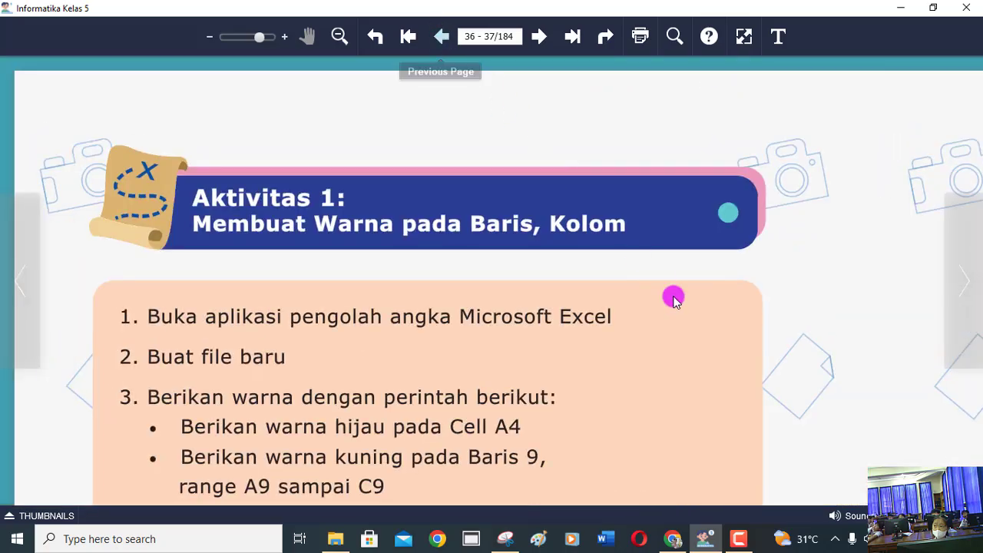
left_click(698, 332)
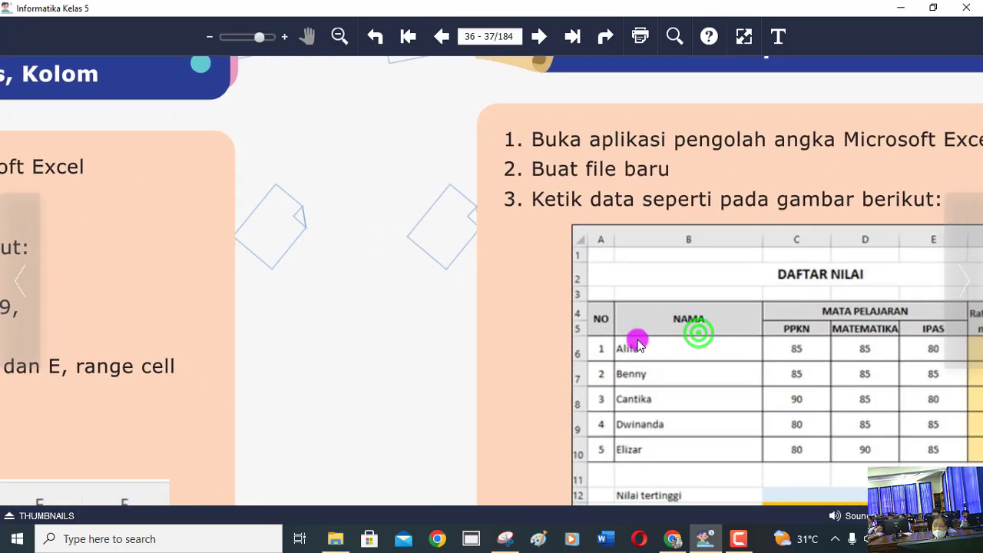
left_click_drag(638, 344, 301, 137)
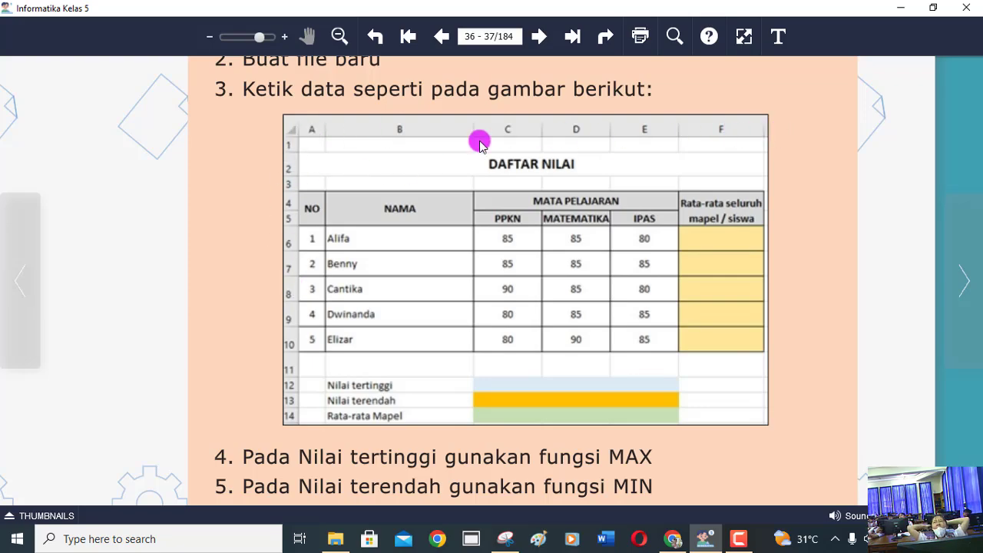
left_click(965, 282)
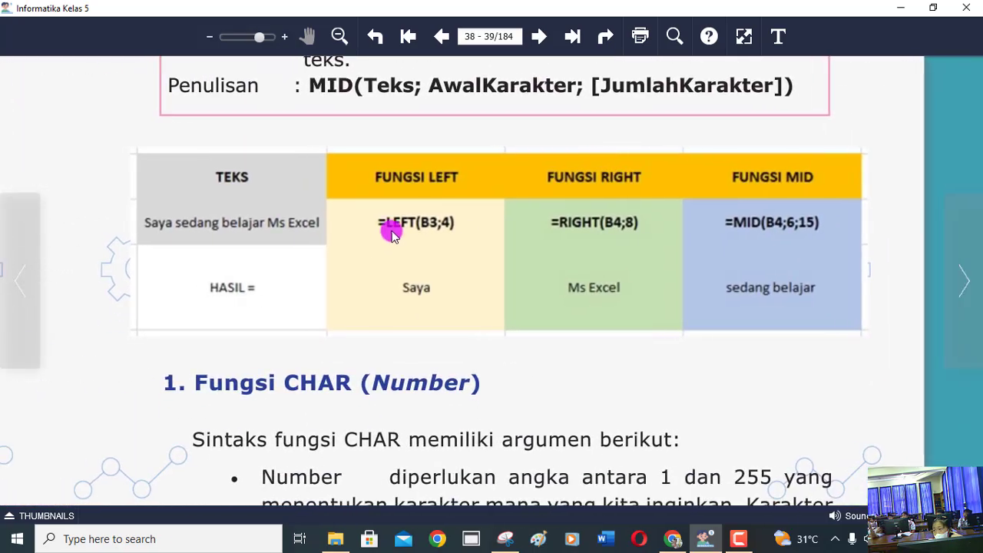
left_click(395, 256)
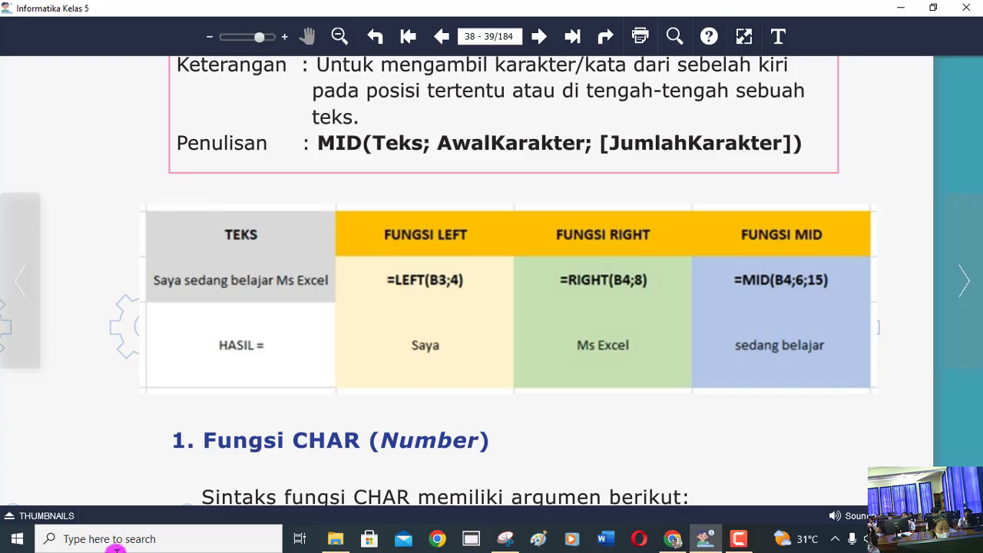
Launch Microsoft Excel from the Start menu's app list to get a blank workbook.
left_click(10, 542)
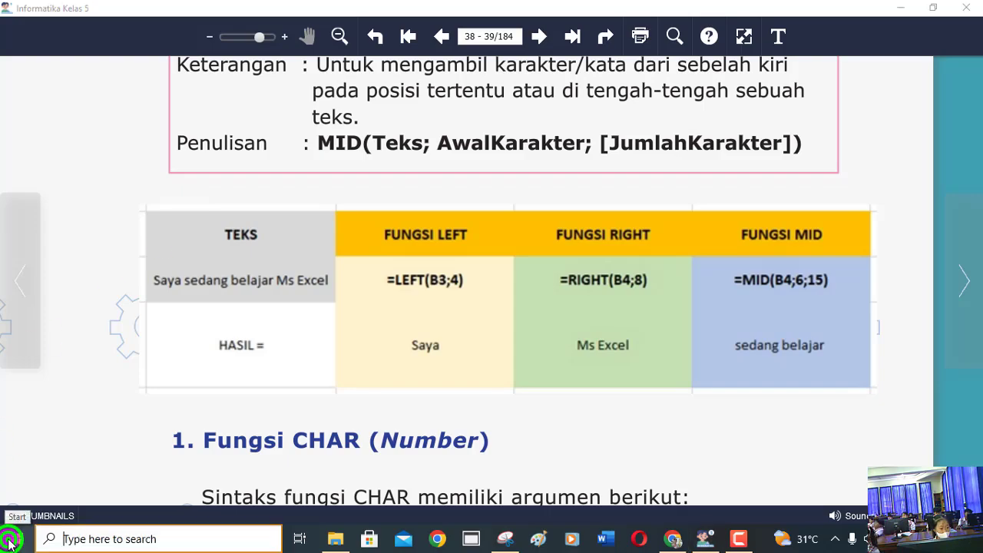
scroll(131, 340, "down", 3)
scroll(136, 344, "down", 4)
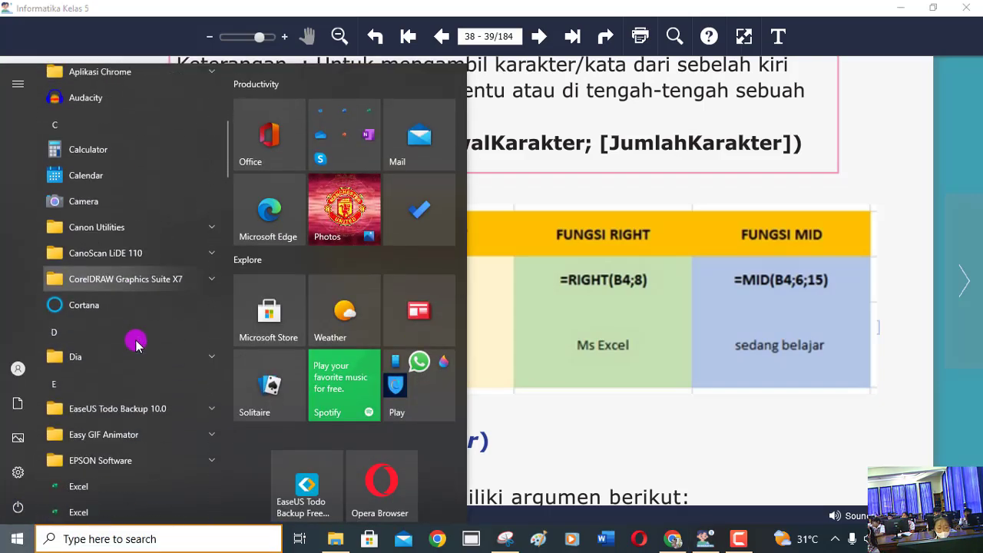
left_click(115, 414)
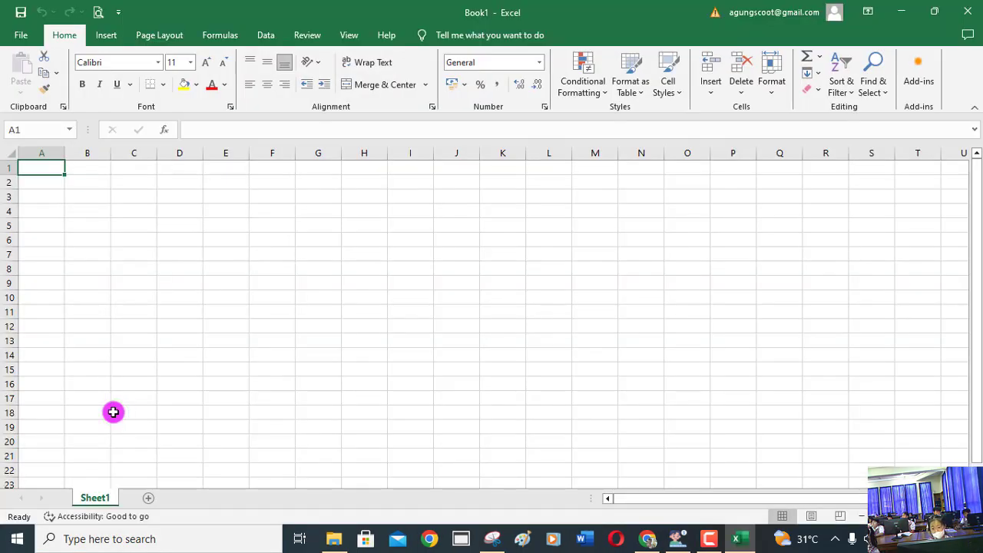
Zoom the empty Sheet1 in to about 190% so cells A1–I10 appear large.
scroll(113, 412, "up", 4)
scroll(113, 412, "up", 2)
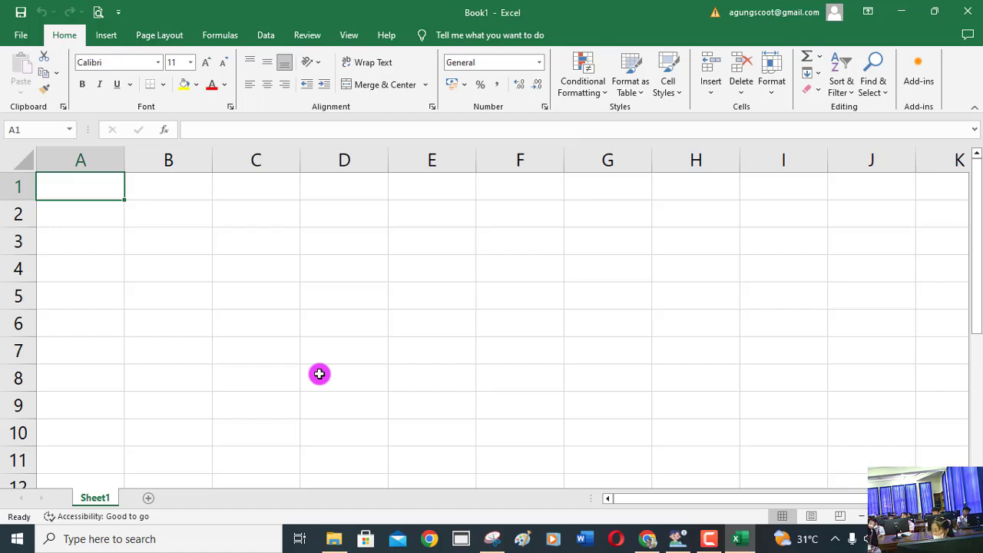
scroll(242, 351, "up", 1, "ctrl")
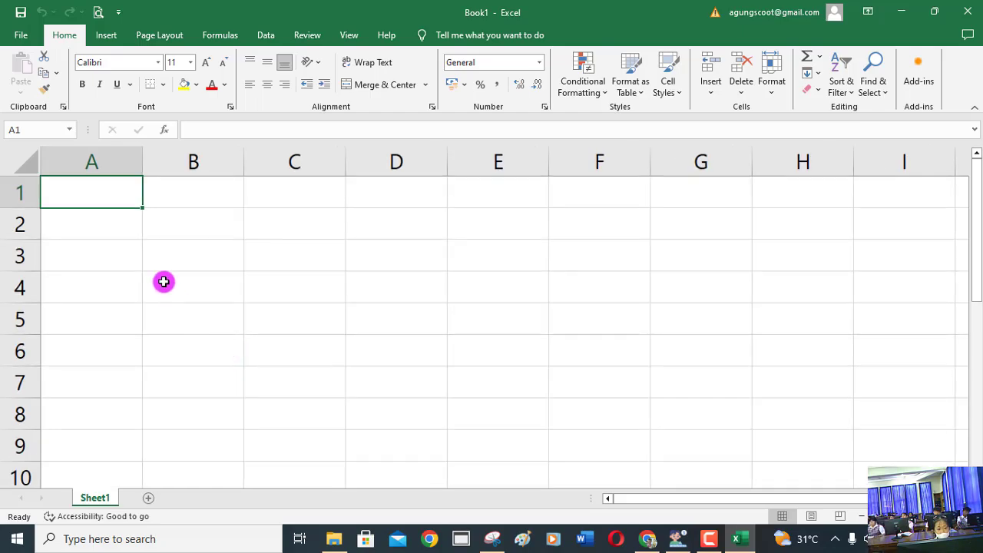
Enter headers TEKS and FUNGSI LEFT in A1:B1 and widen column B.
type("TKES")
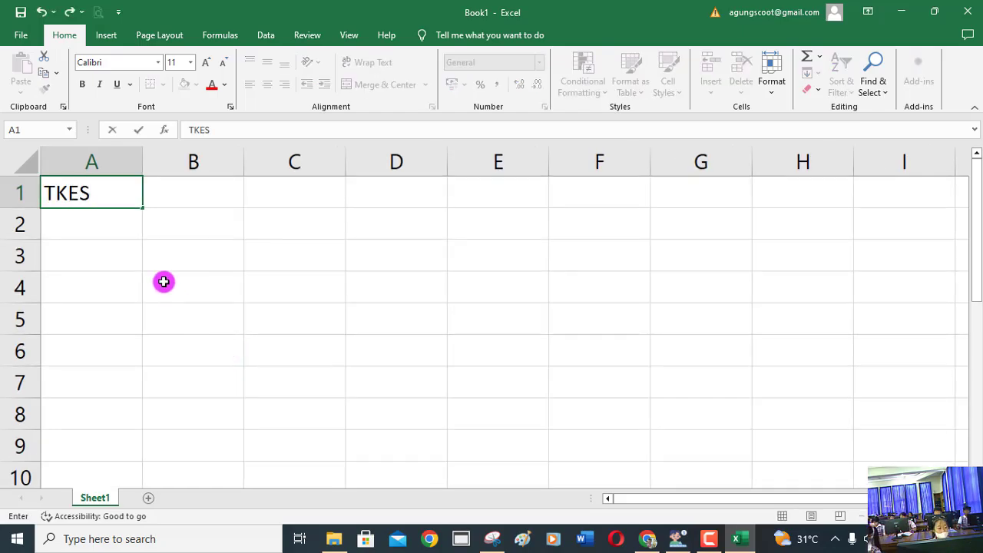
key("BackSpace")
key("BackSpace")
key("BackSpace")
type("EKS")
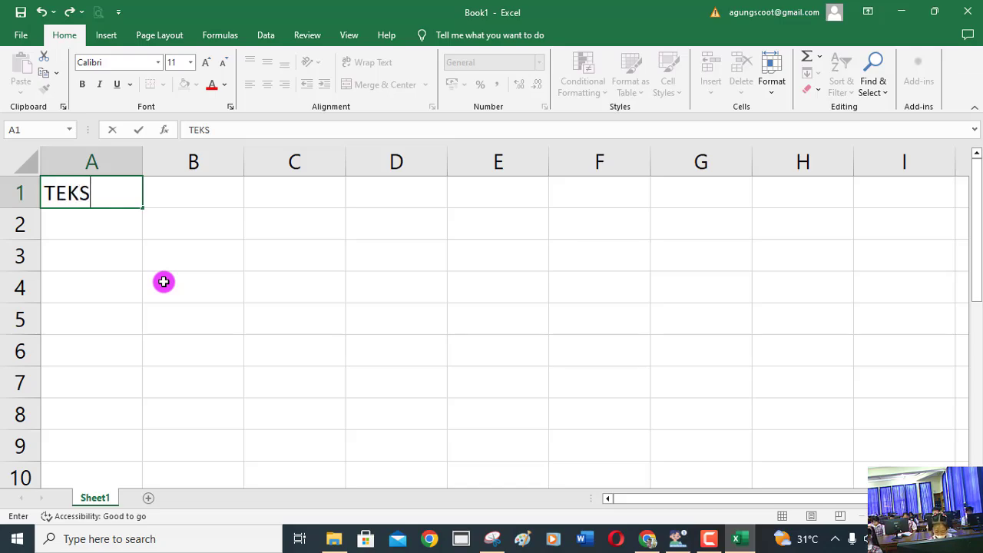
key("Tab")
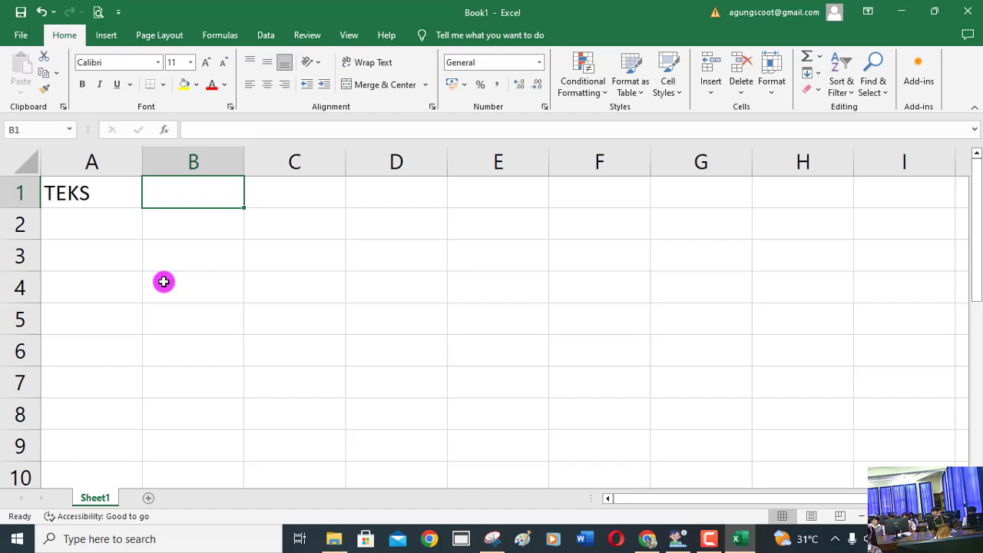
type("FUNGSI ")
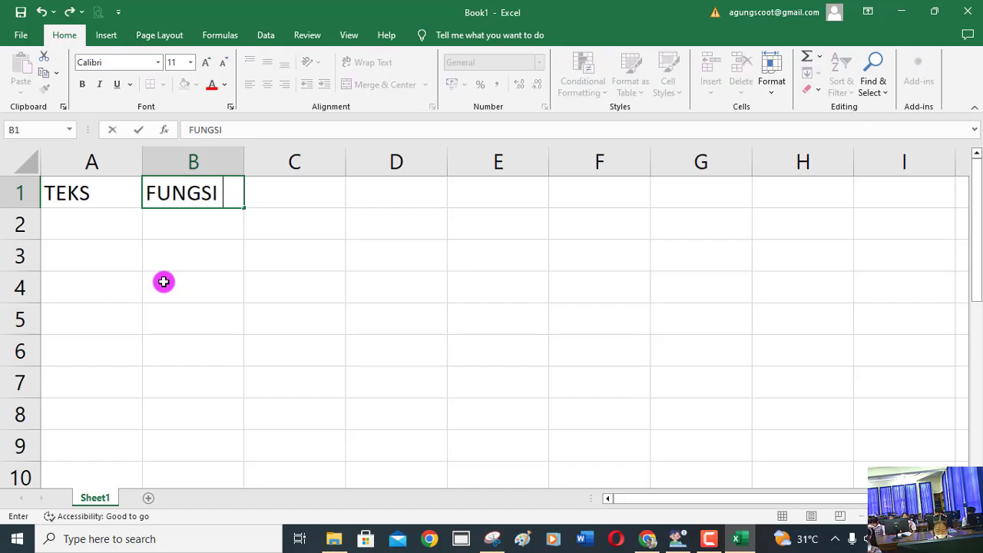
type("LEFT")
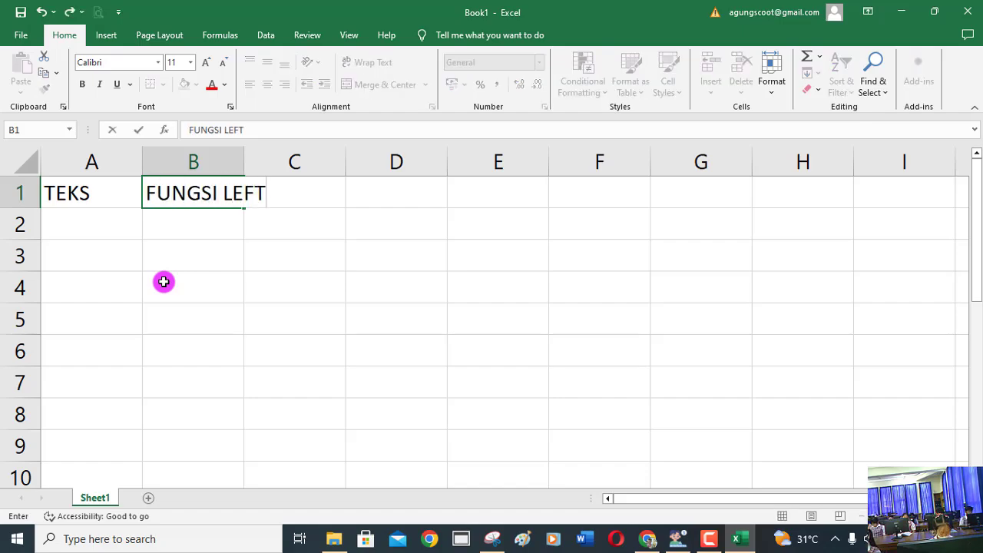
key("Tab")
left_click_drag(244, 164, 286, 168)
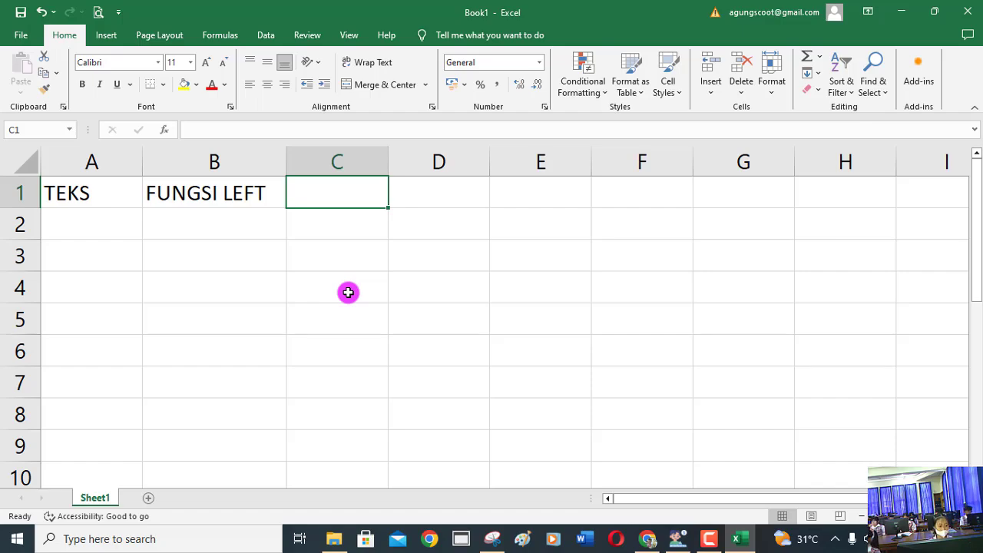
Add headers FUNGSI RIGHT and FUNGSI MID in C1:D1, widening columns C and D.
type("FUNGSI ")
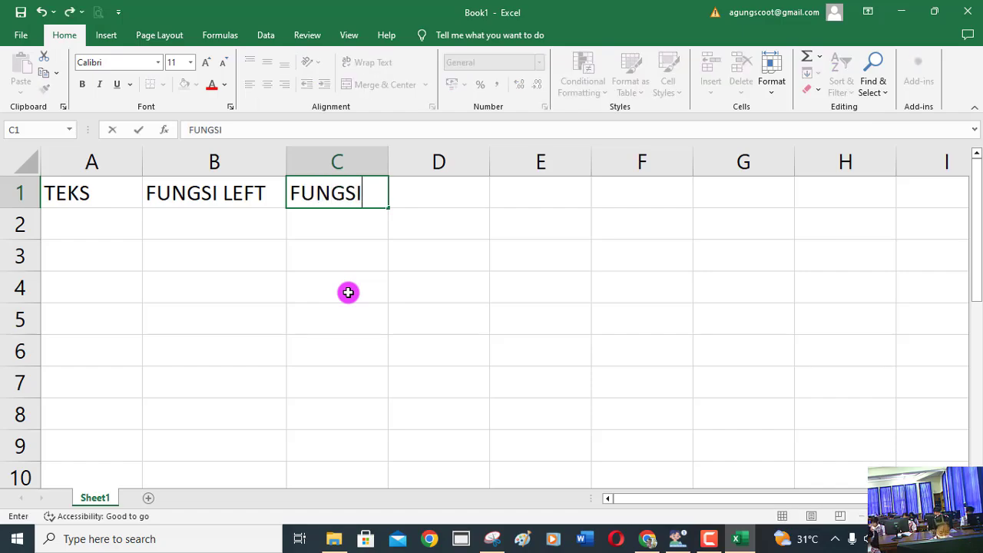
type("RIG")
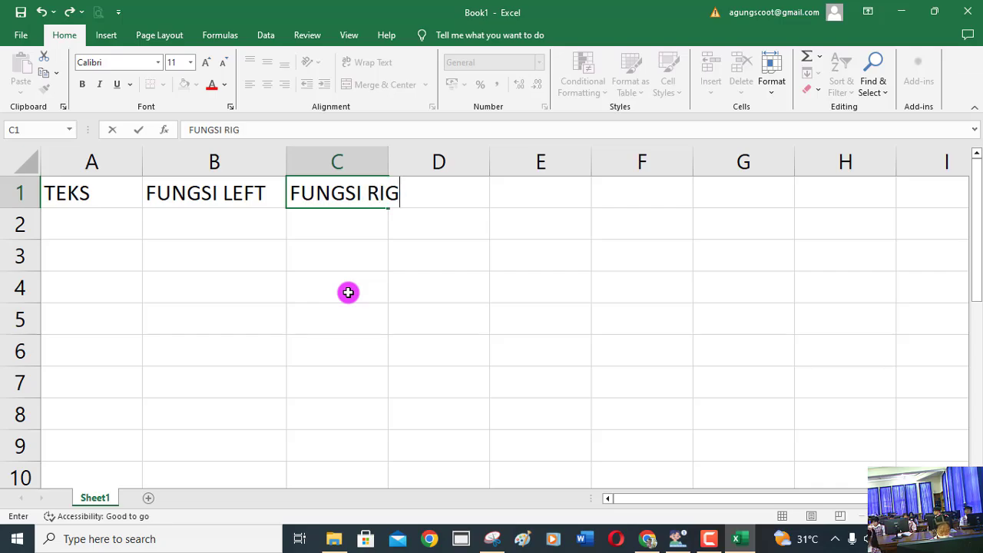
type("HT")
key("Tab")
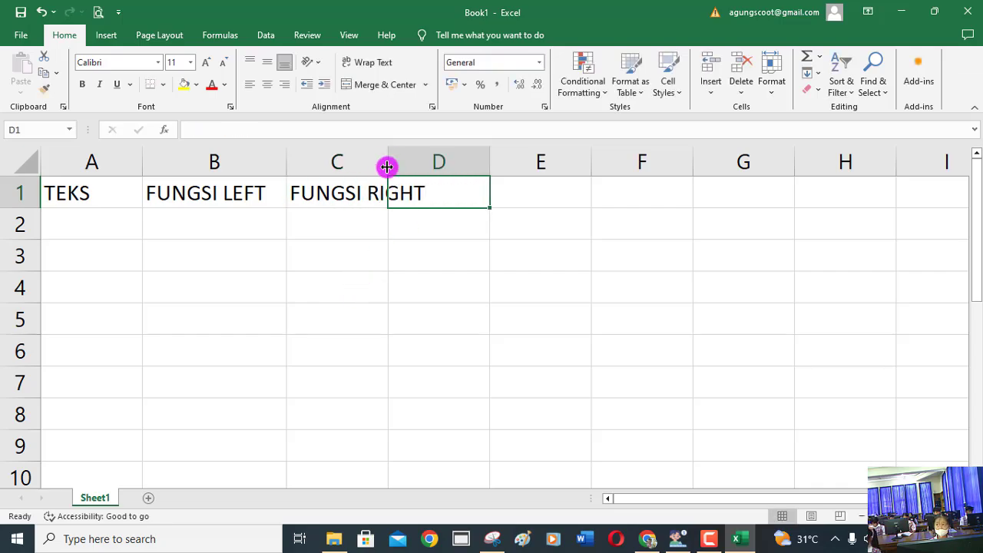
left_click_drag(387, 166, 464, 185)
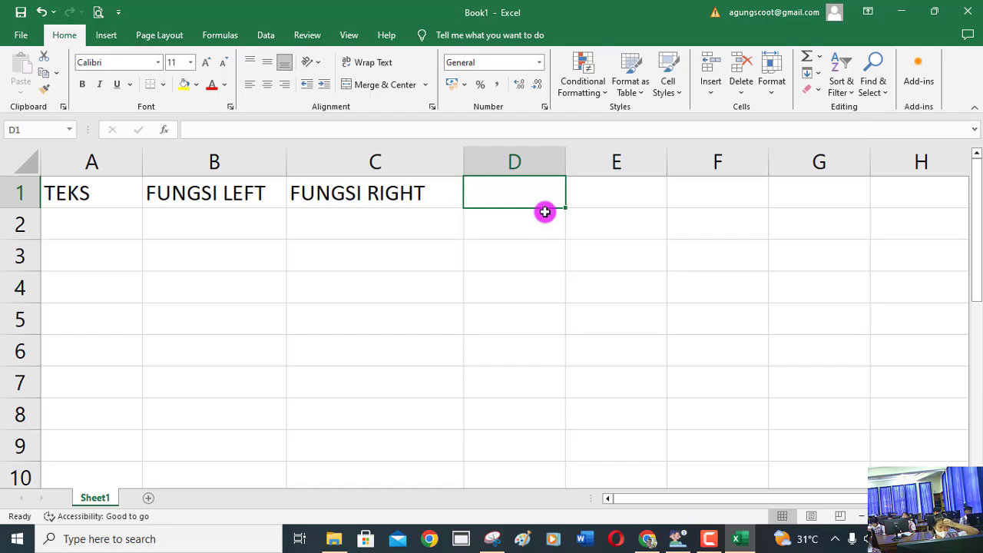
type("FUNG")
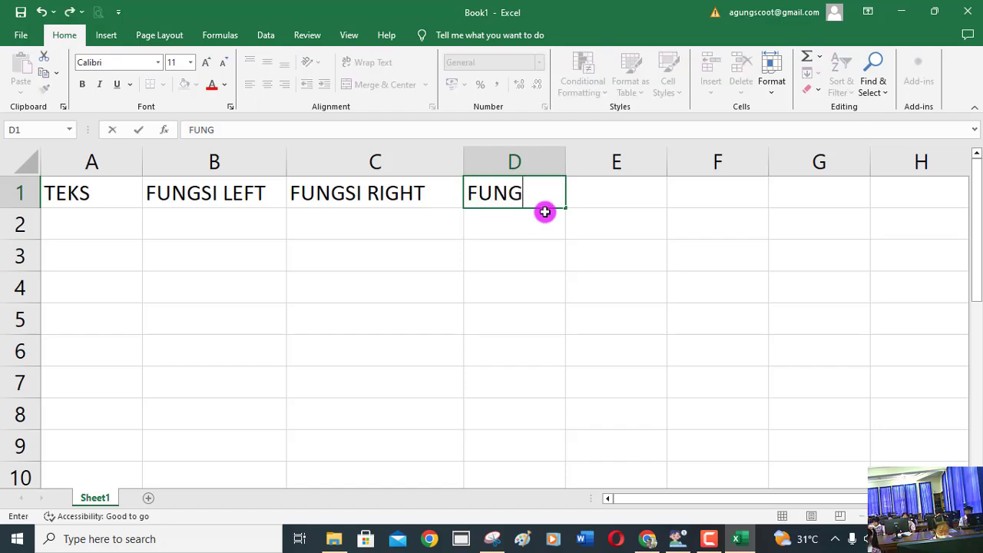
type("SI MID")
key("Tab")
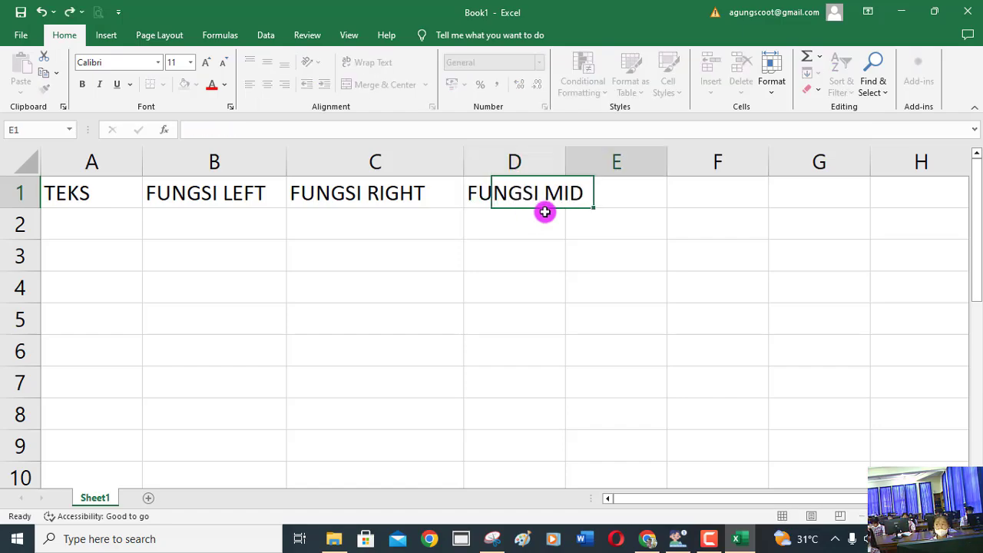
left_click_drag(565, 153, 591, 162)
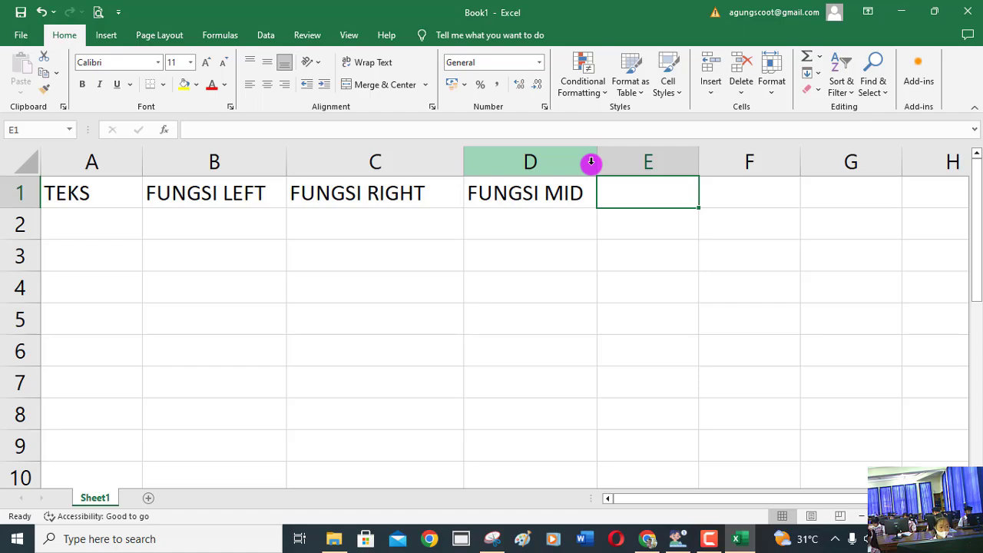
Enter 'Saya sedang belajar Ms Excel' in A2, widen column A, and type 'HASIL =' in A3.
left_click(92, 213)
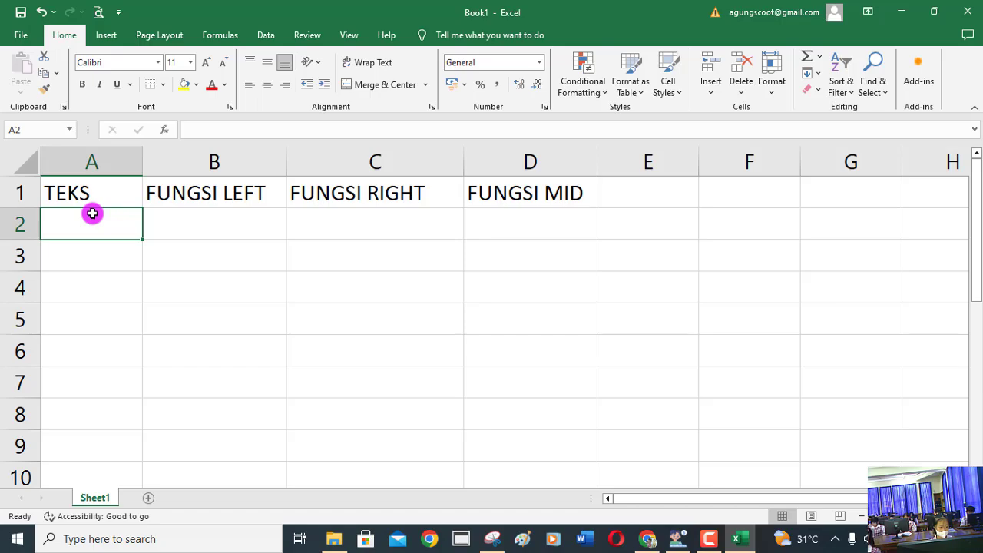
type("Sa")
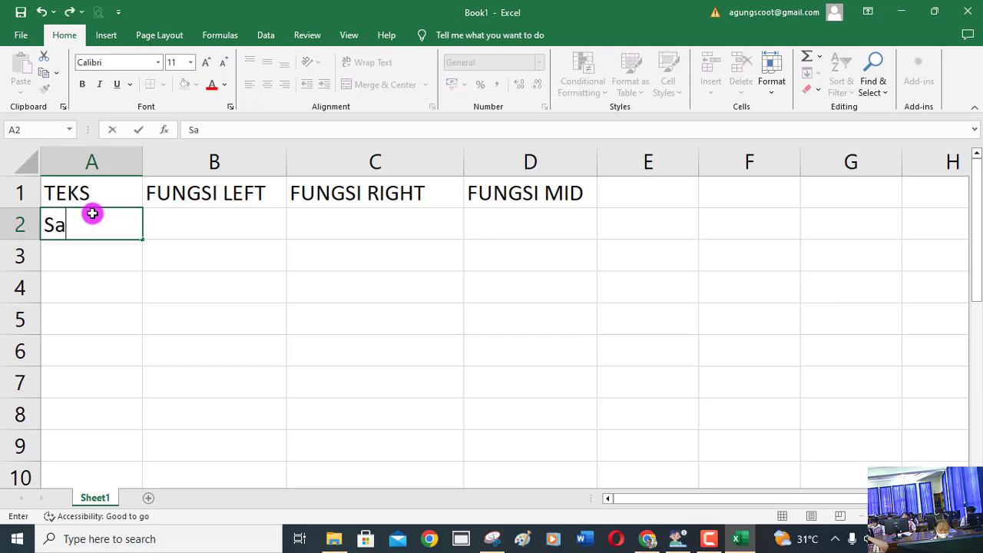
type("ya sedang ")
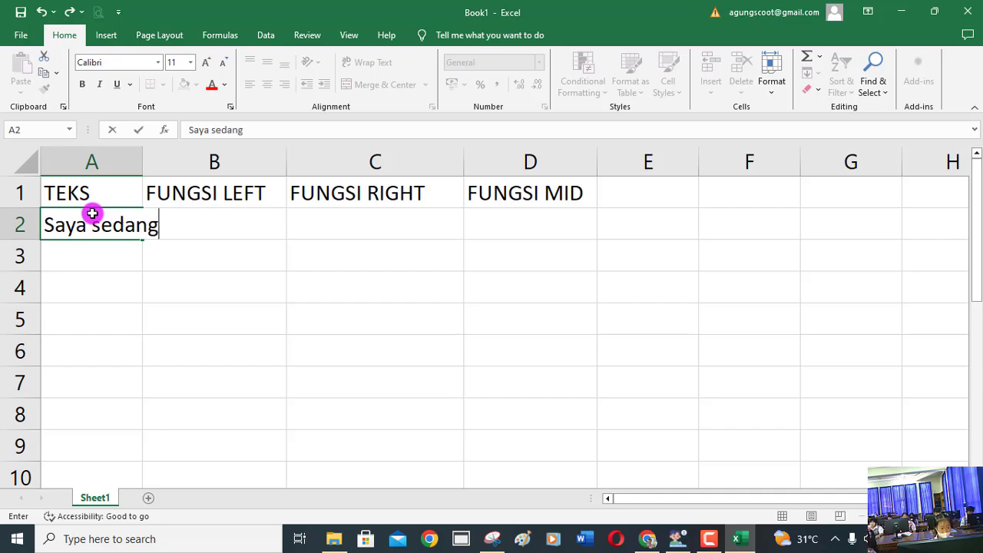
type("be")
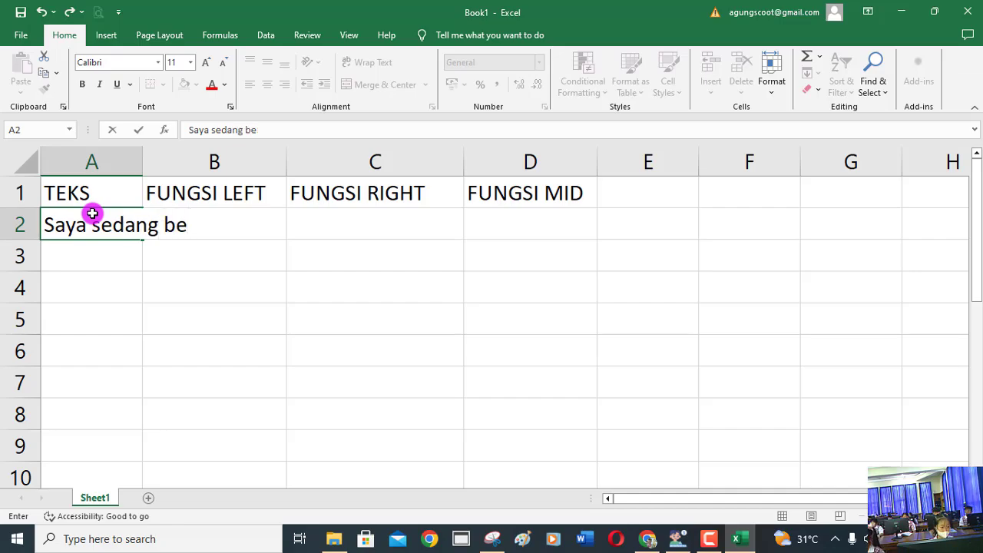
type("lajar ")
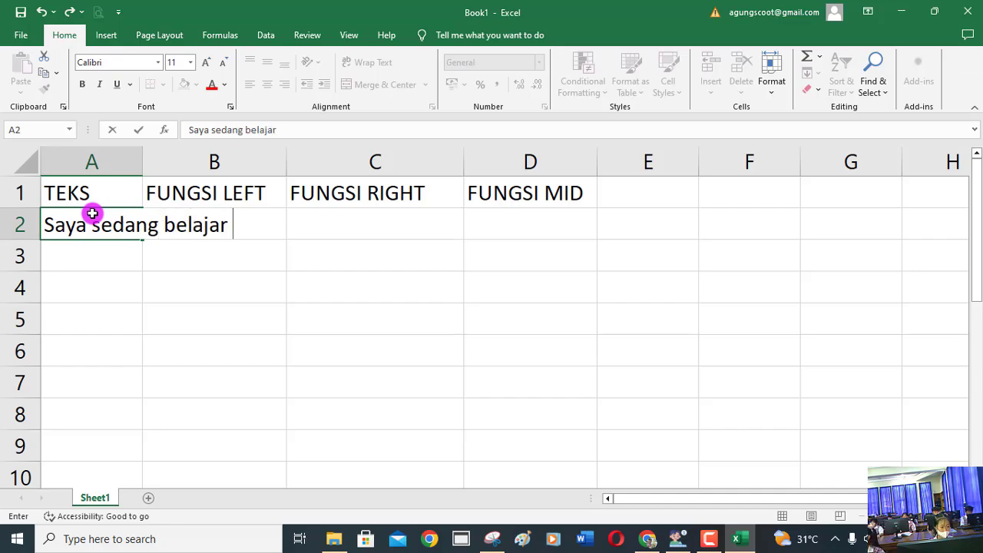
type("Ms")
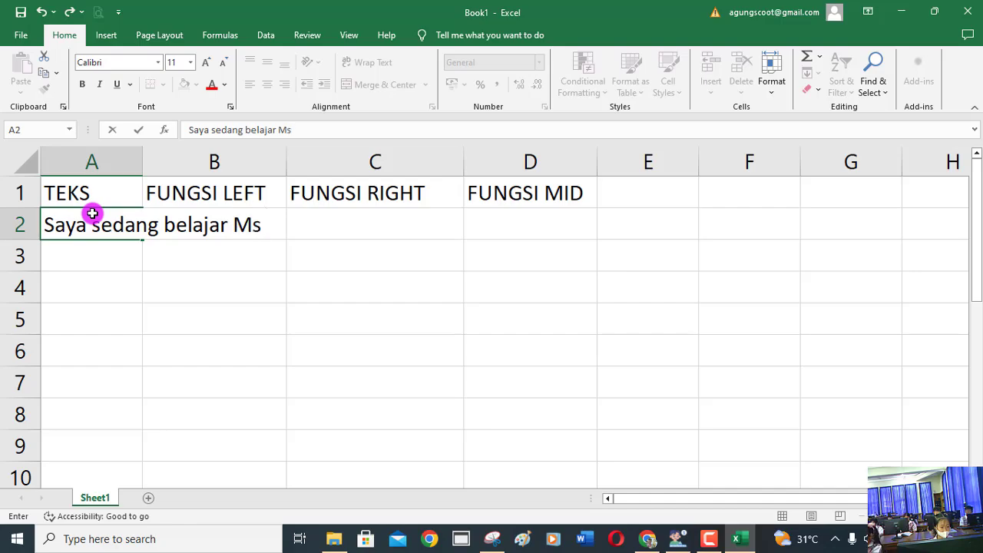
type(" Excel")
key("Tab")
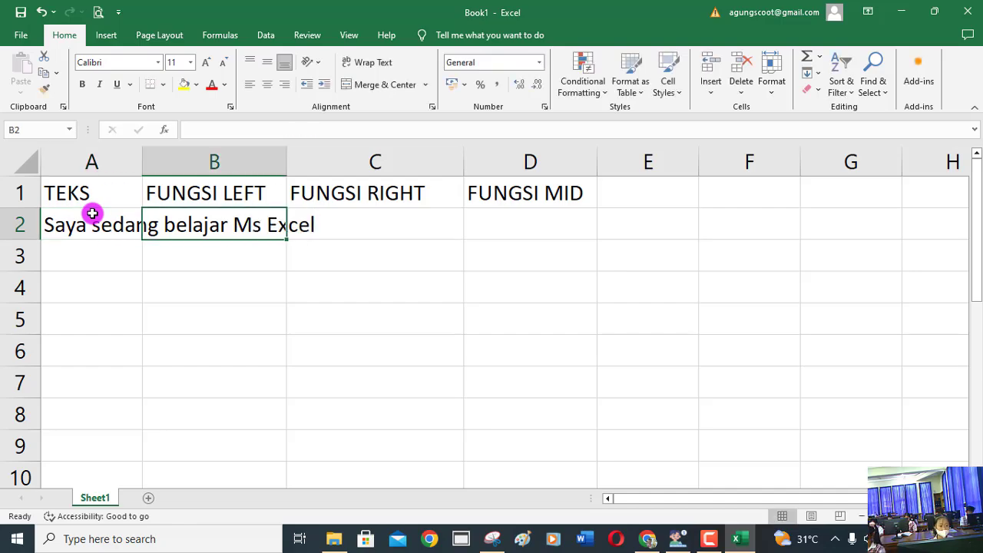
left_click_drag(142, 162, 336, 177)
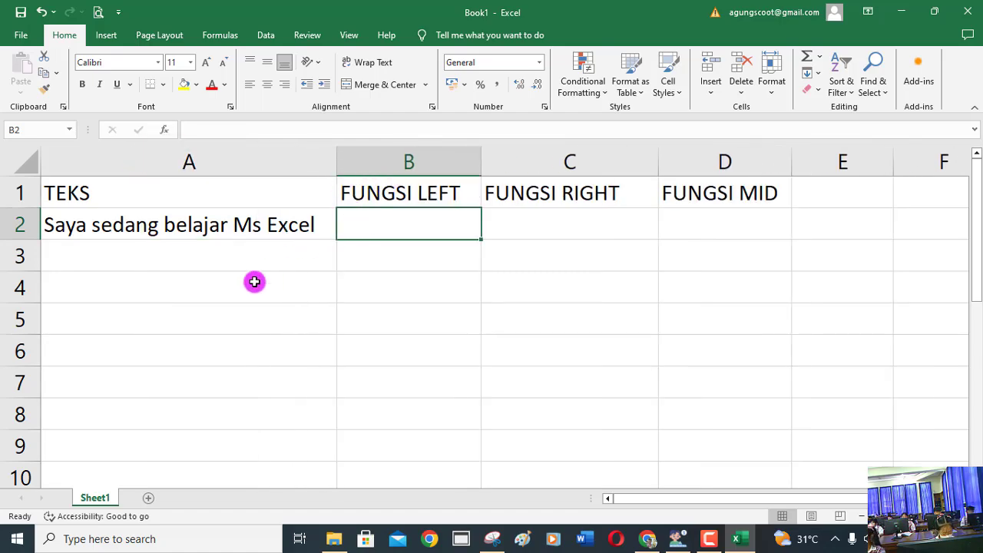
left_click(174, 257)
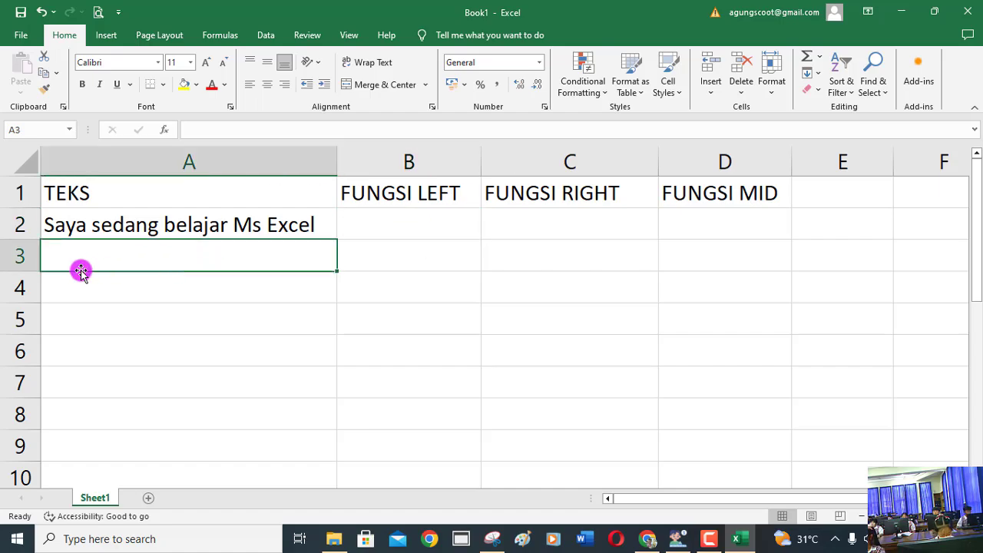
type("HAS")
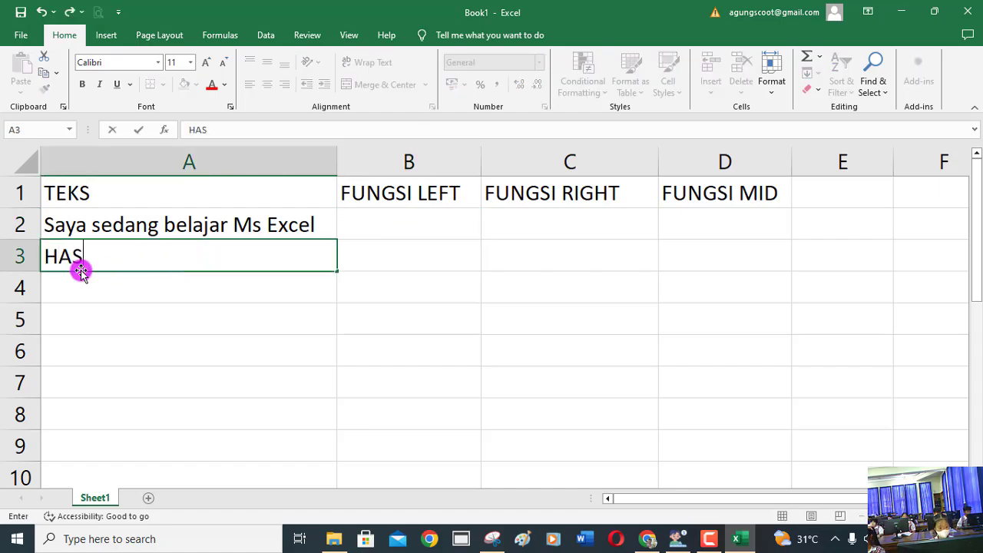
type("IL =")
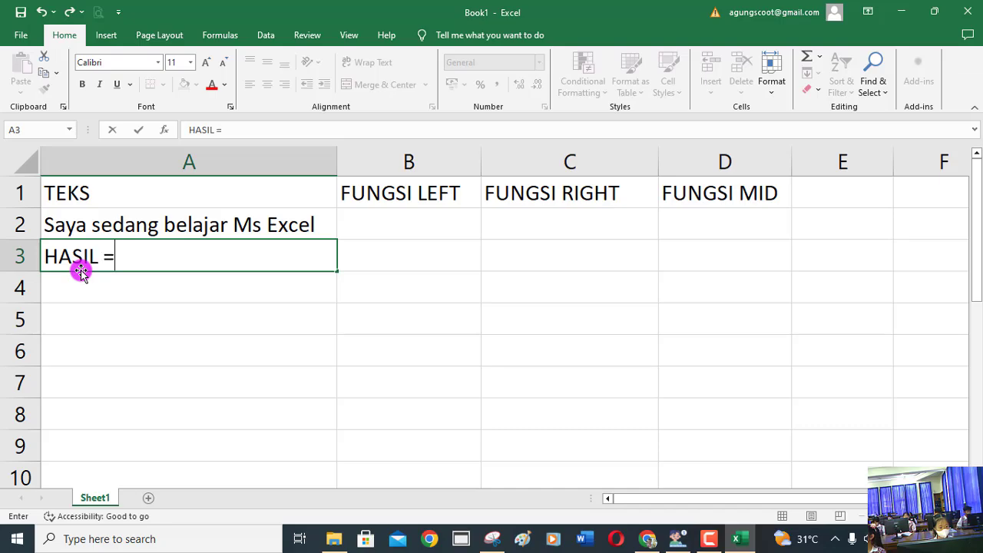
key("Tab")
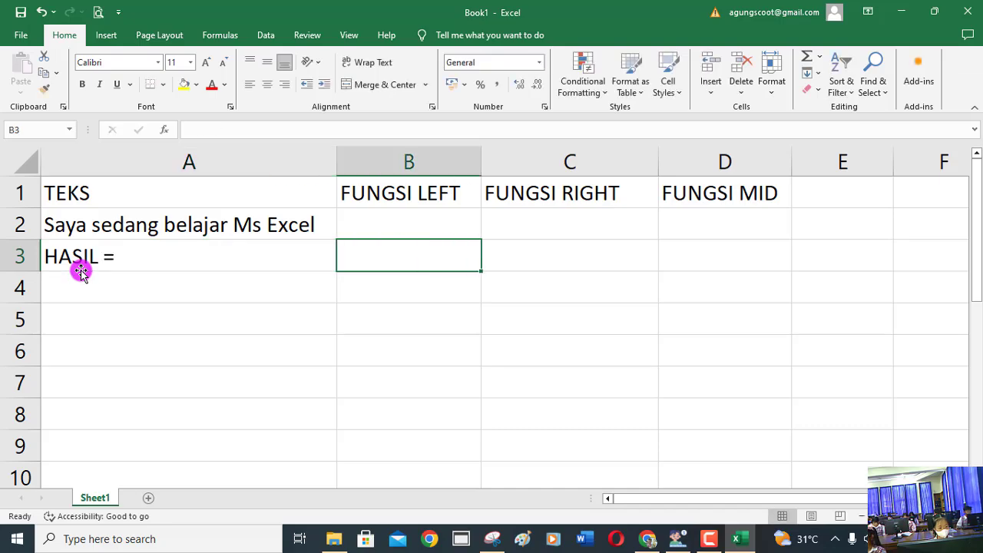
Type expected results Saya, Ms Excel and sedang belajar into B3:D3 and widen column D.
type("Saya")
key("Tab")
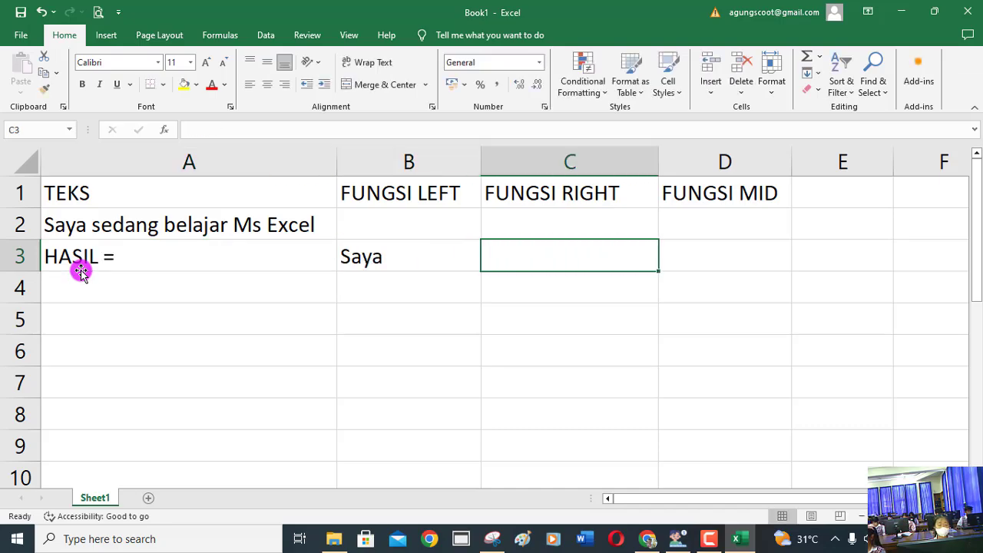
type("Ms E")
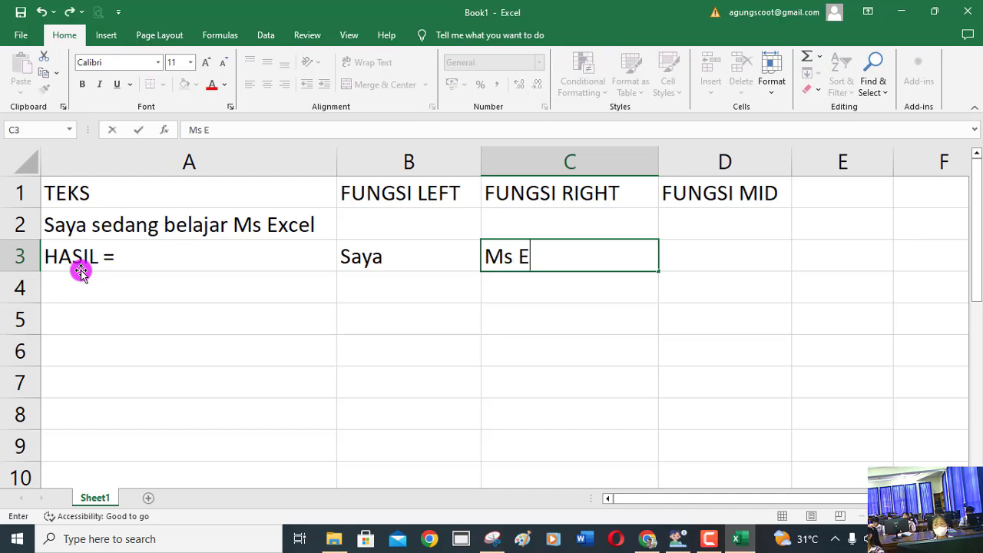
type("xcel")
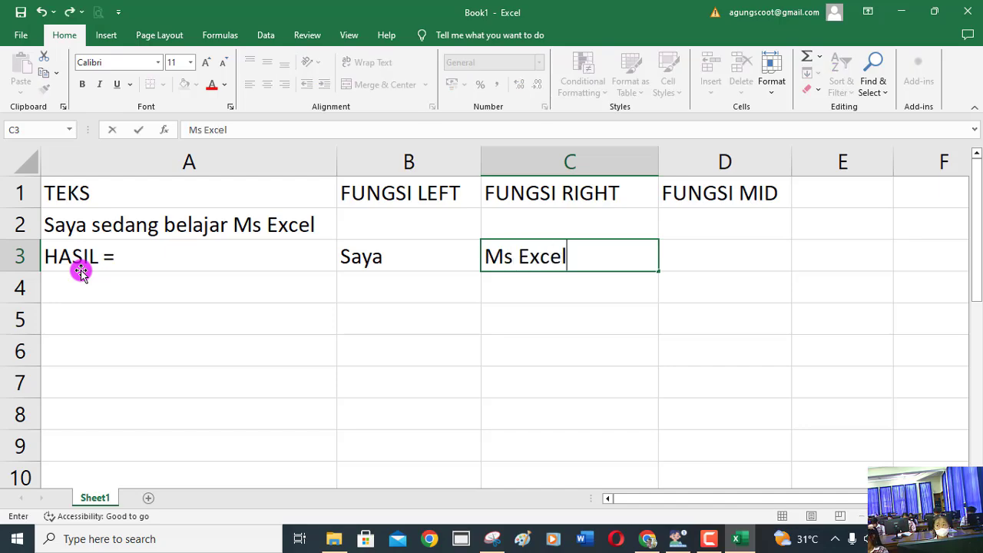
key("Tab")
type("seda")
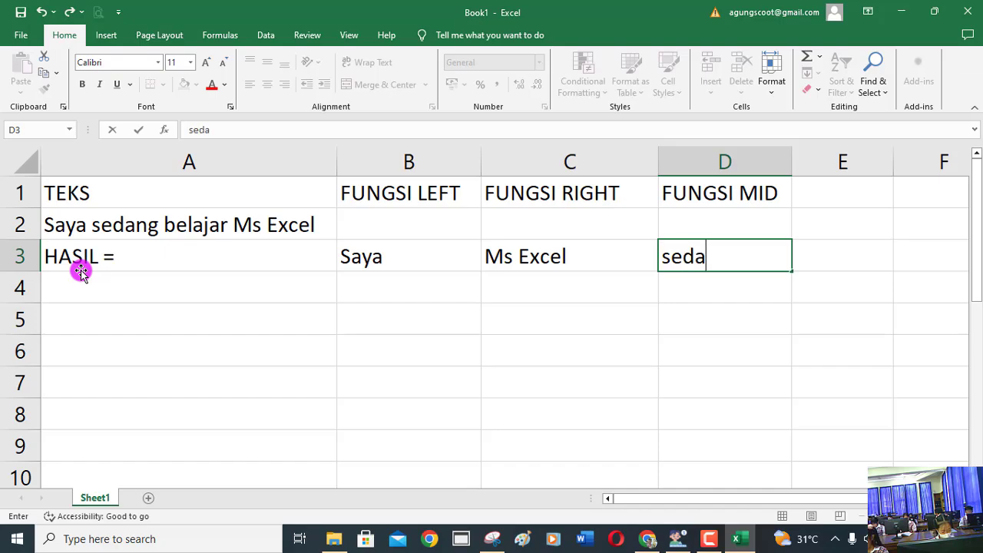
type("ng belajar")
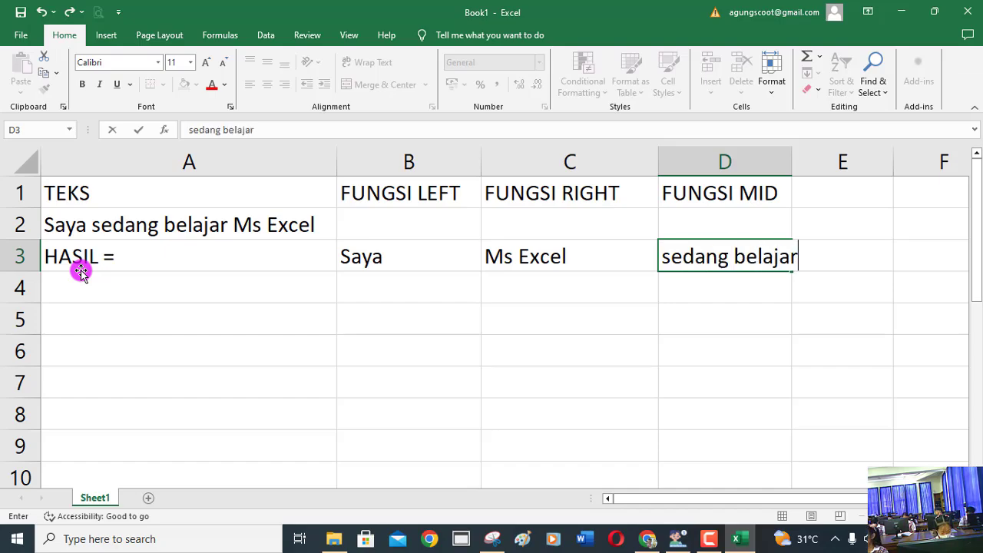
key("Tab")
left_click_drag(792, 161, 823, 161)
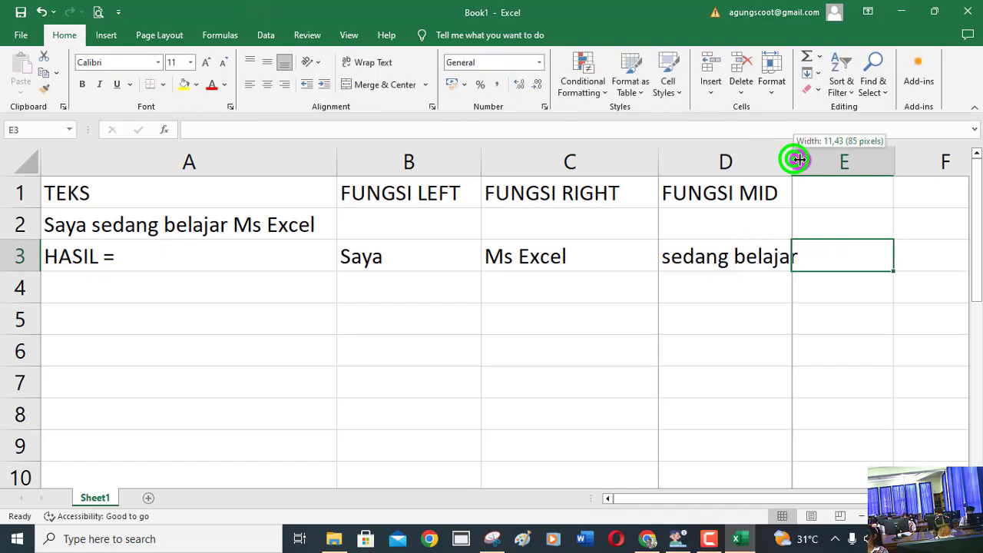
Fill cells B3:D3 with yellow.
left_click_drag(400, 259, 727, 262)
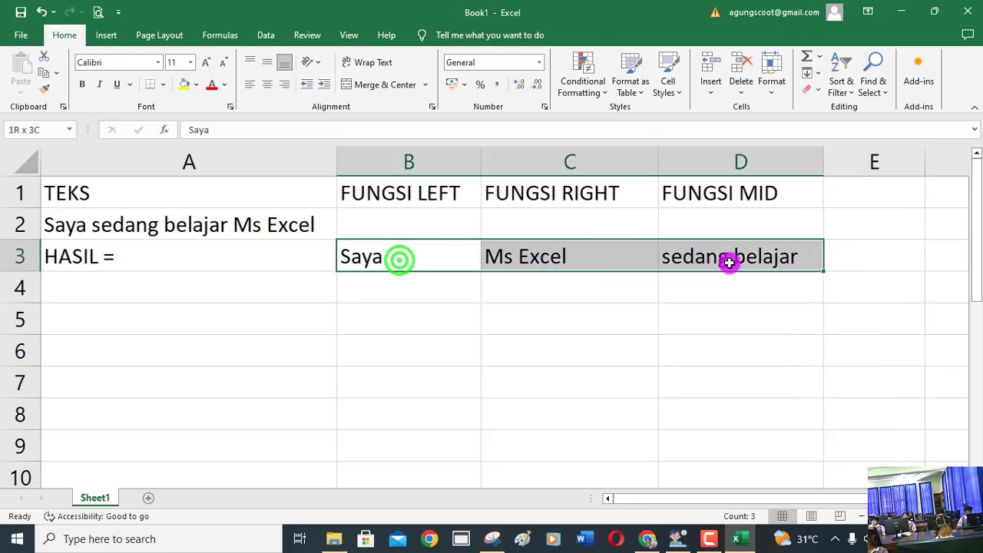
left_click(194, 89)
left_click(484, 350)
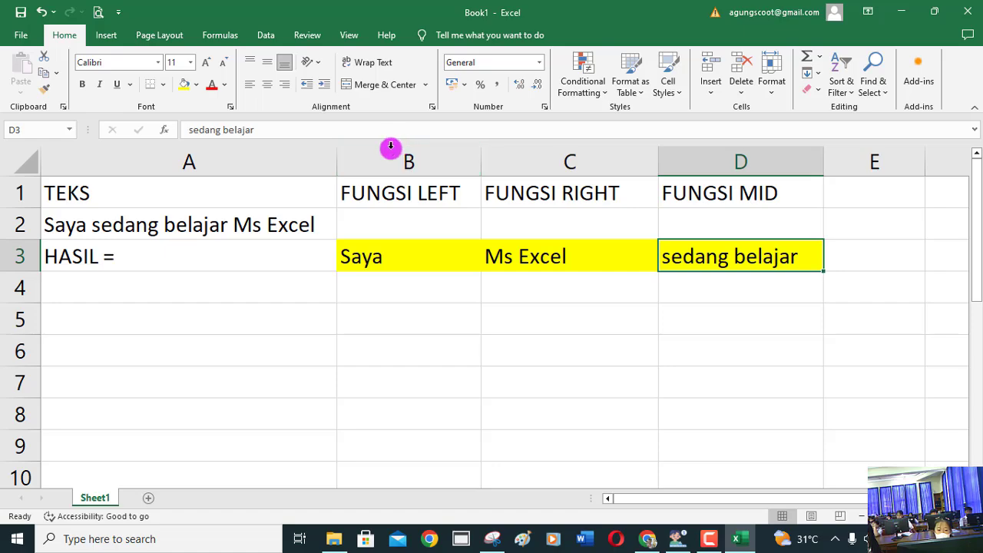
Begin the LEFT formula in B2 by typing =LEFT(.
left_click(374, 221)
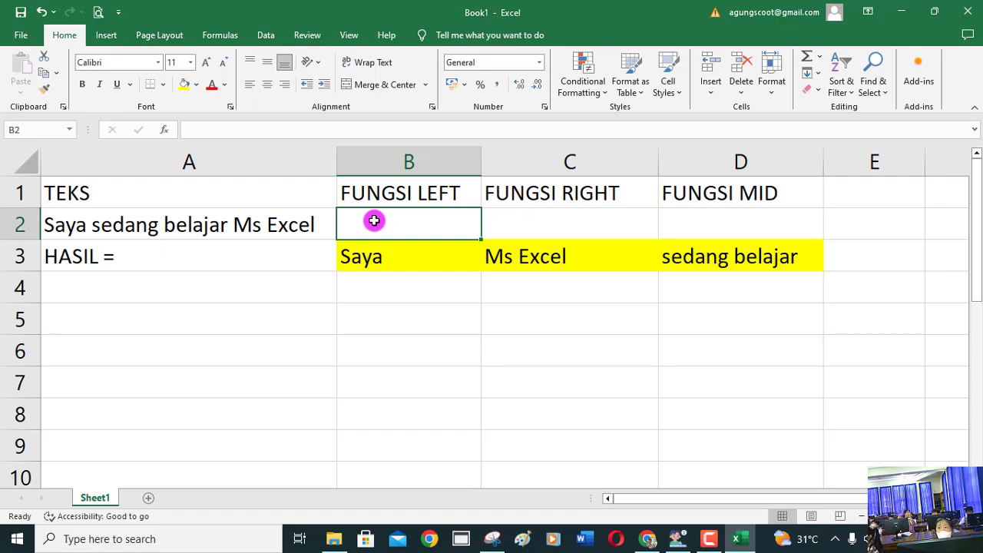
type("=")
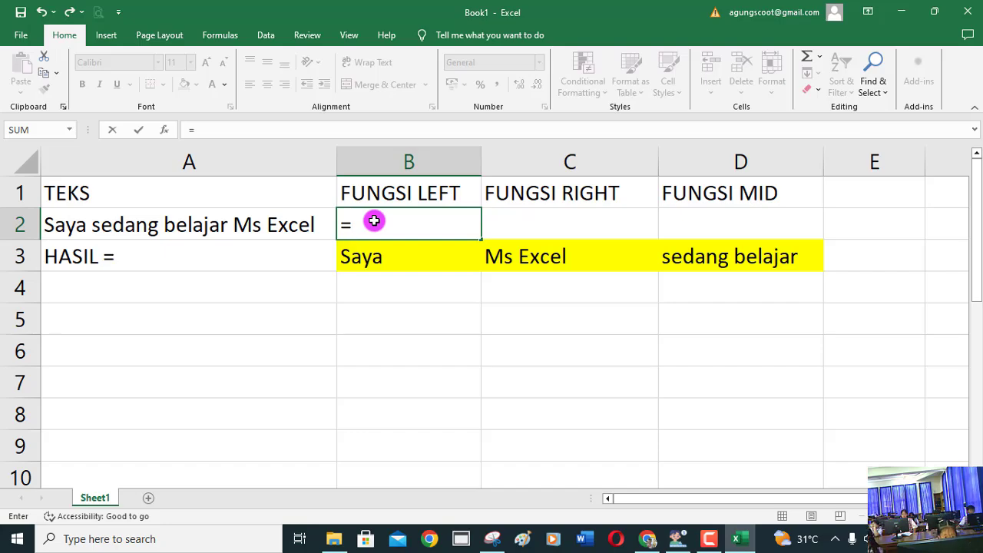
type("LE")
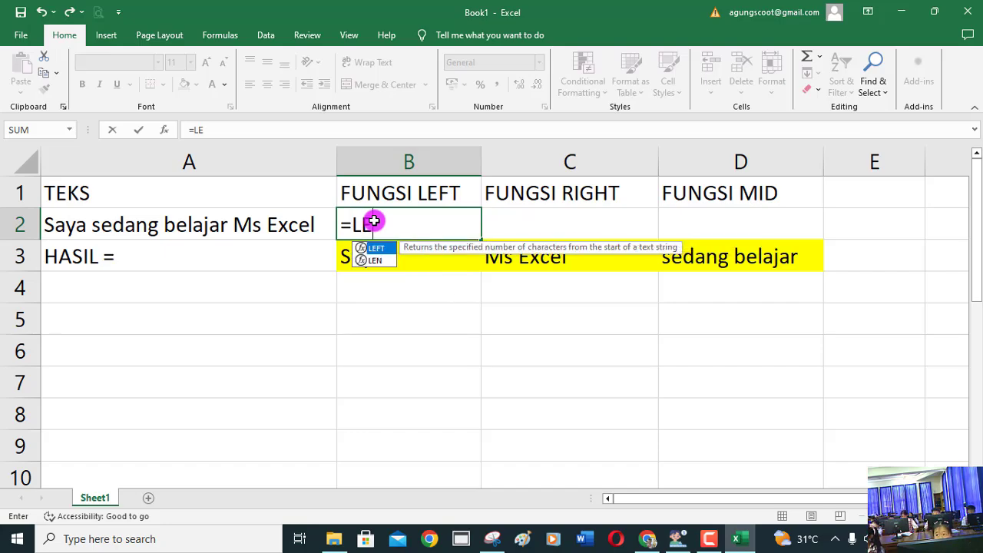
type("FT")
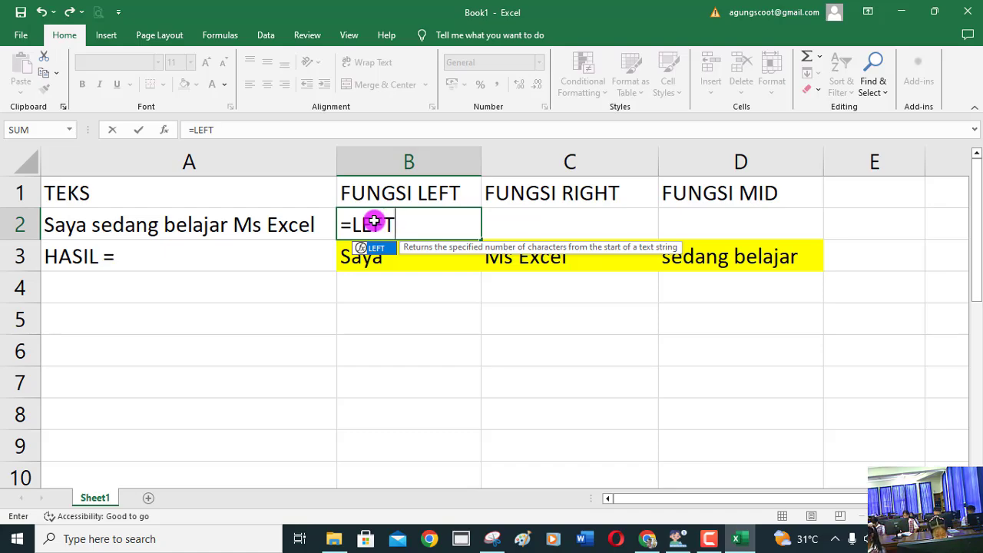
type("(")
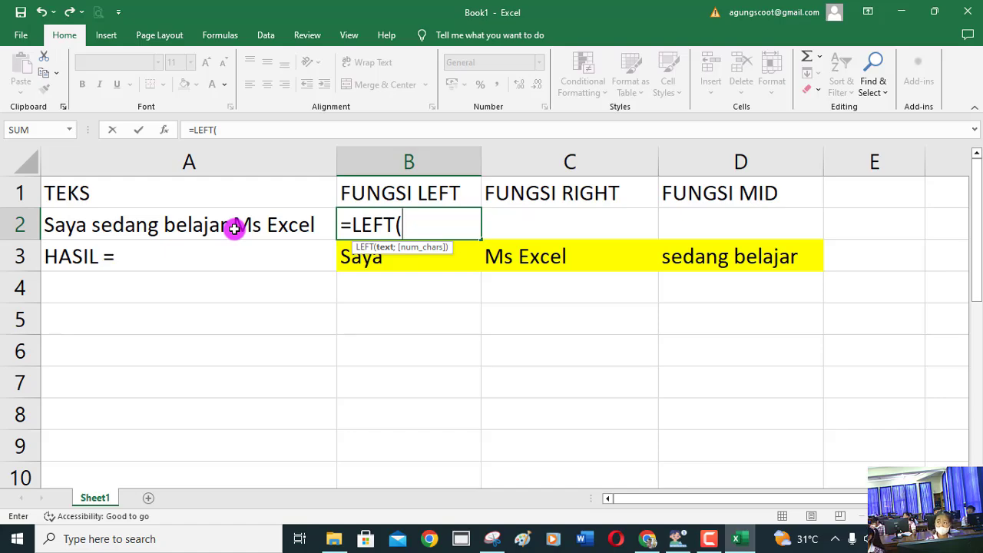
Complete B2 as =LEFT(A2;4) so it displays Saya.
left_click(155, 227)
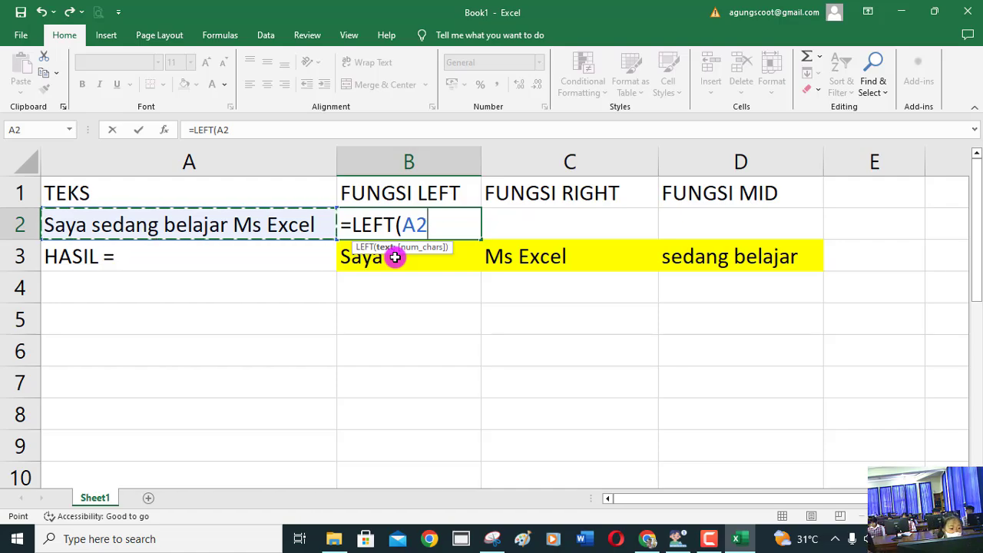
type(";")
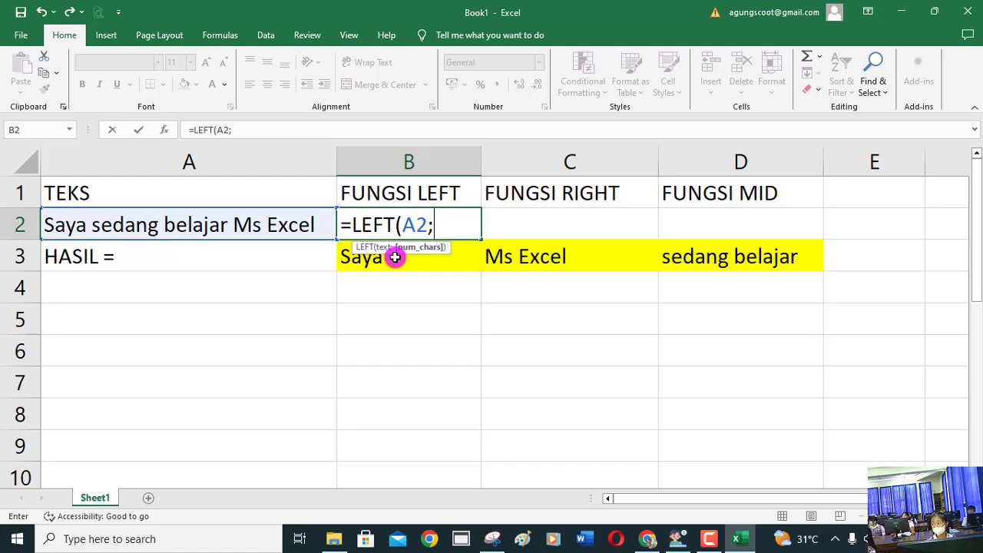
type("4")
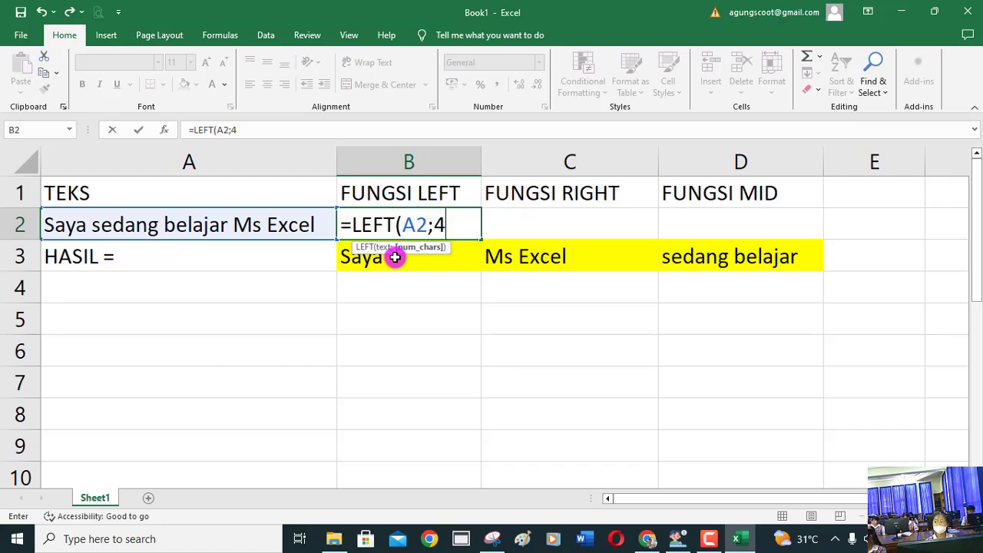
type(")")
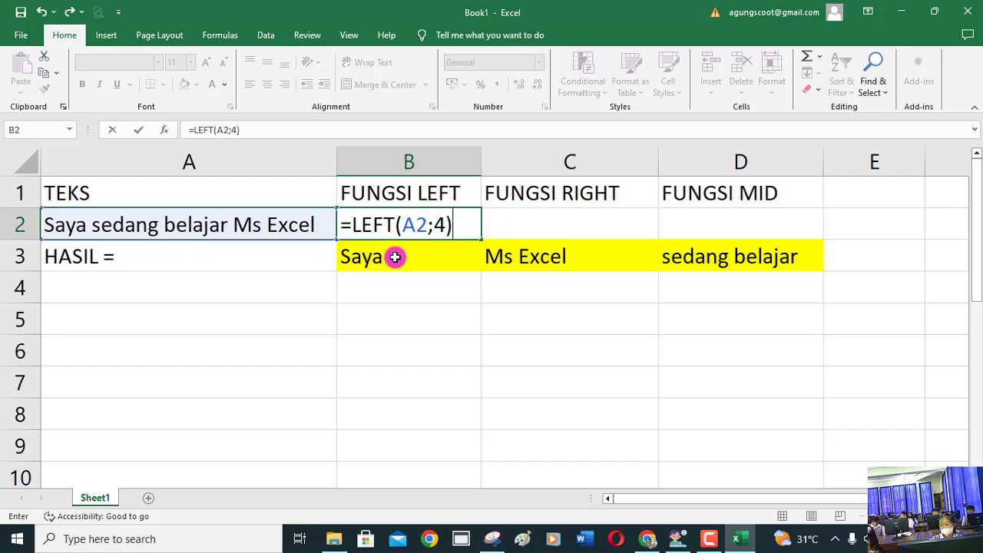
key("Return")
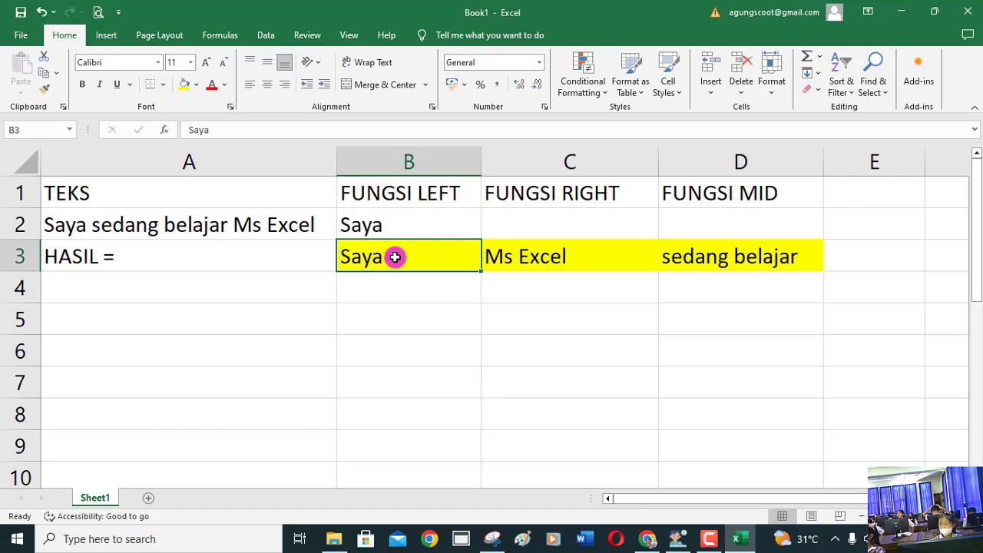
Edit A2 so its first word reads SAYA in capitals.
left_click(379, 221)
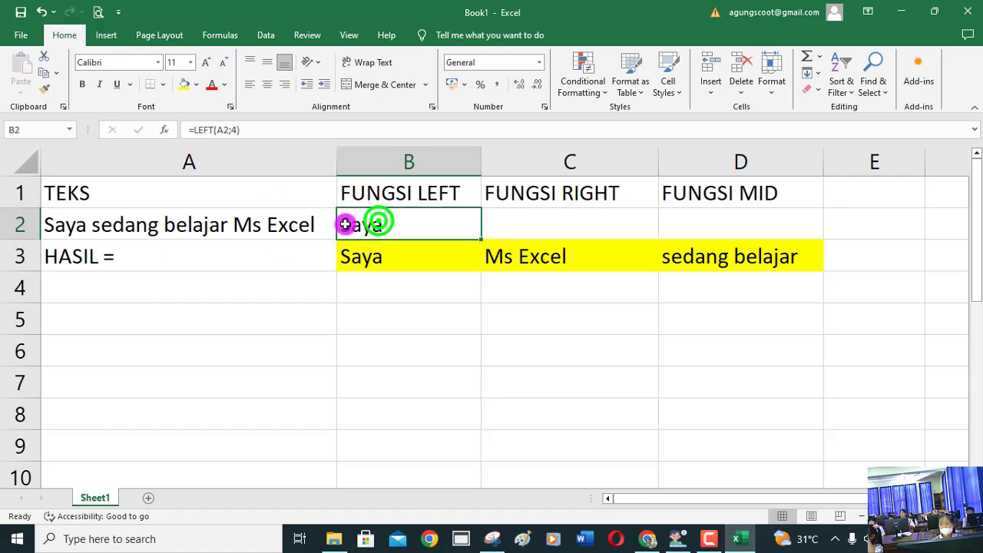
left_click(136, 224)
double_click(136, 222)
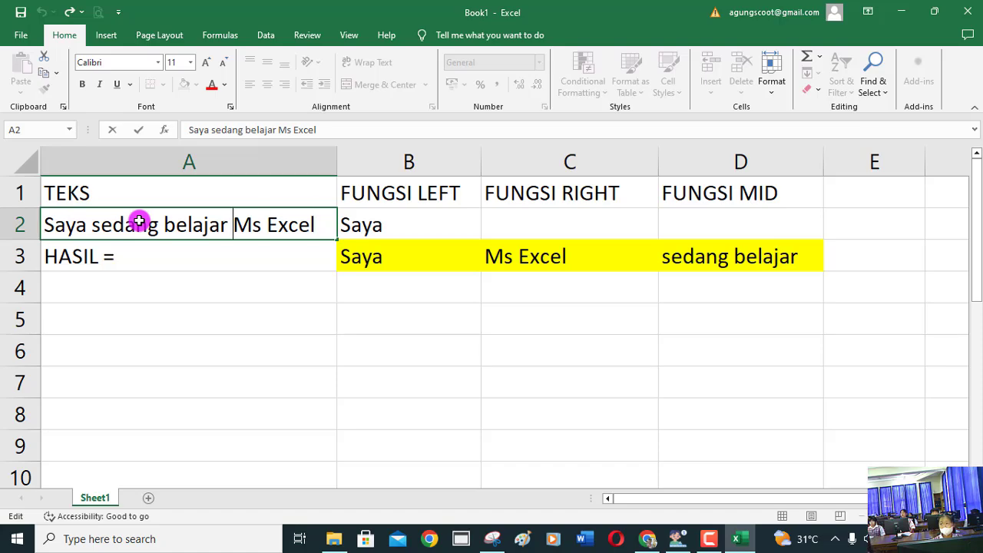
key("ctrl+Left")
key("ctrl+Left")
key("ctrl+Left")
key("ctrl+Right")
key("Left")
key("BackSpace")
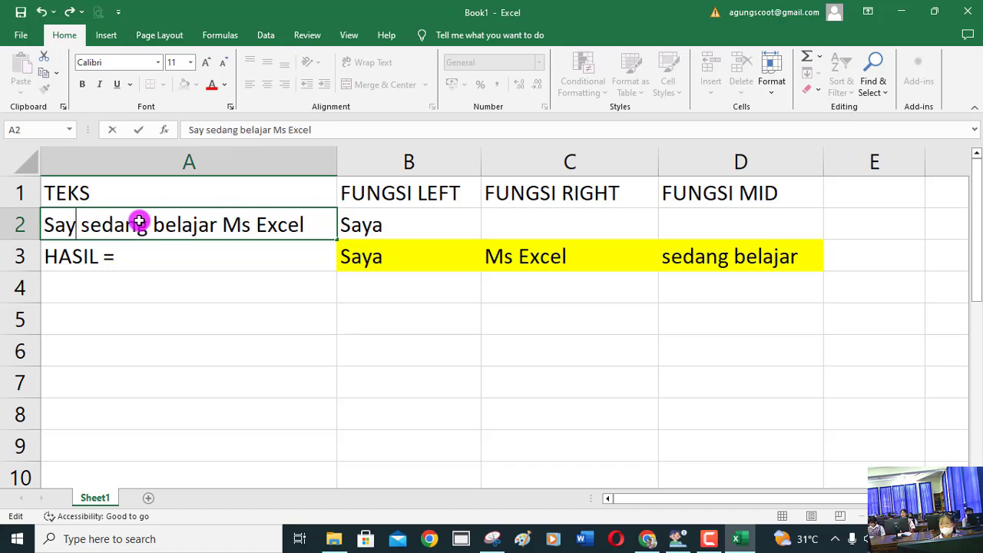
key("BackSpace")
key("BackSpace")
type("A")
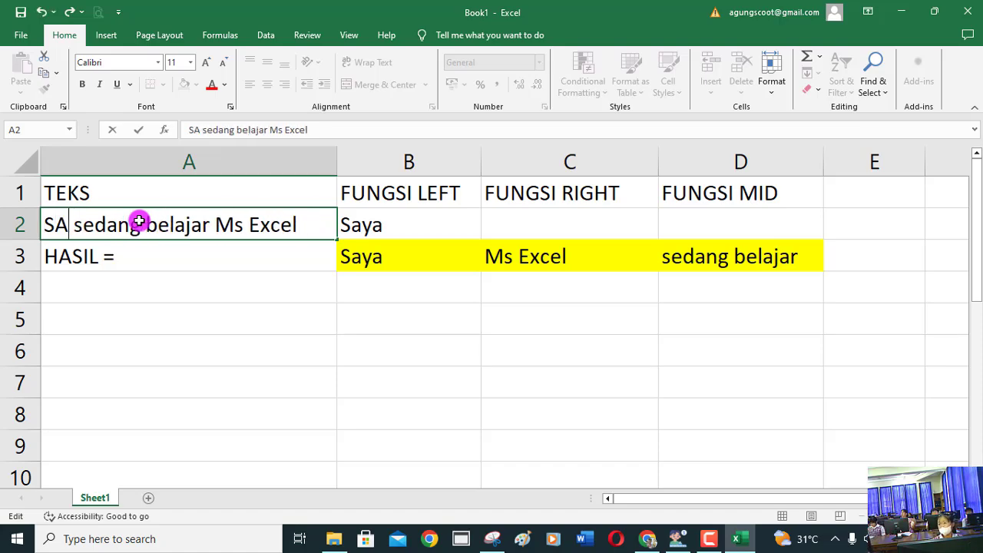
type("YA")
key("Return")
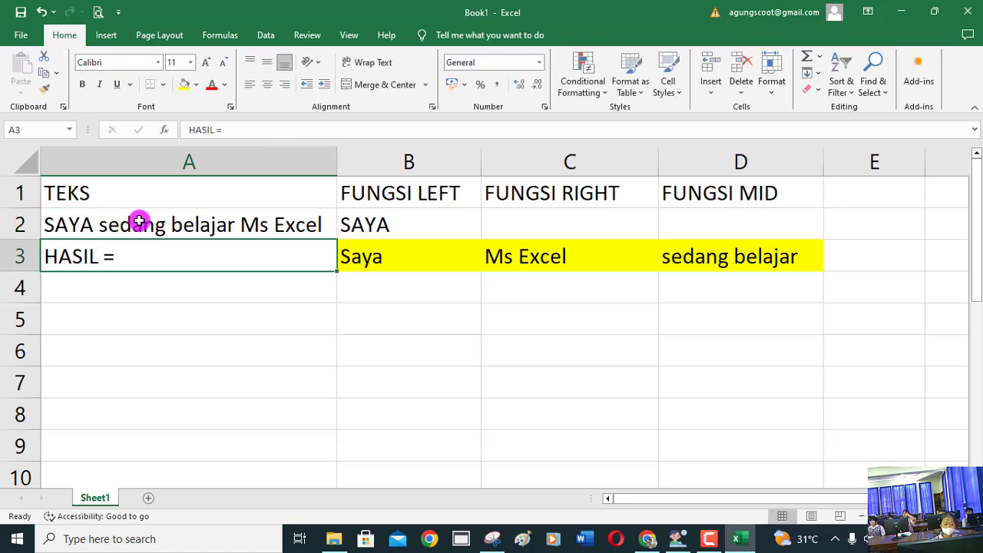
Restore A2's first word to Saya, giving 'Saya sedang belajar Ms Excel'.
left_click(139, 221)
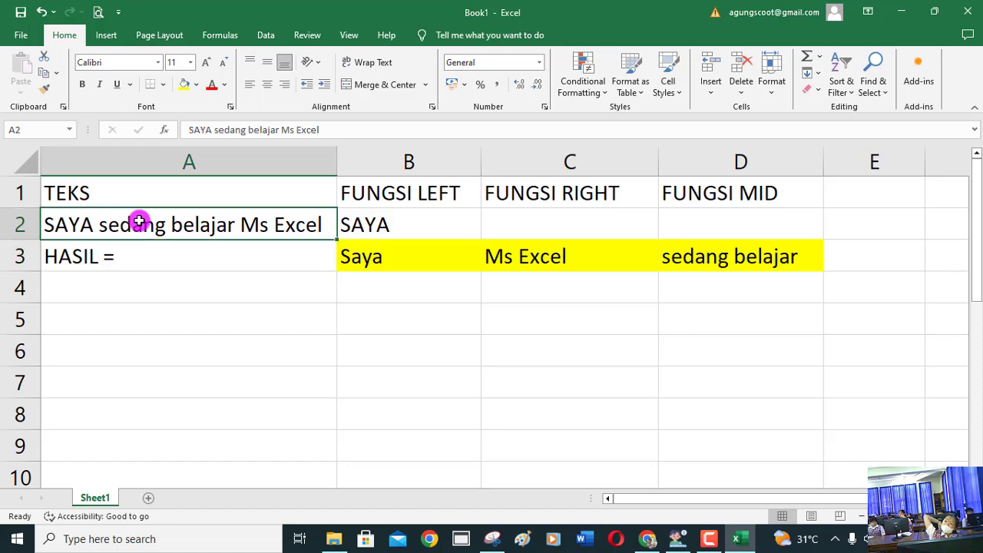
key("F2")
key("ctrl+Left")
key("ctrl+Left")
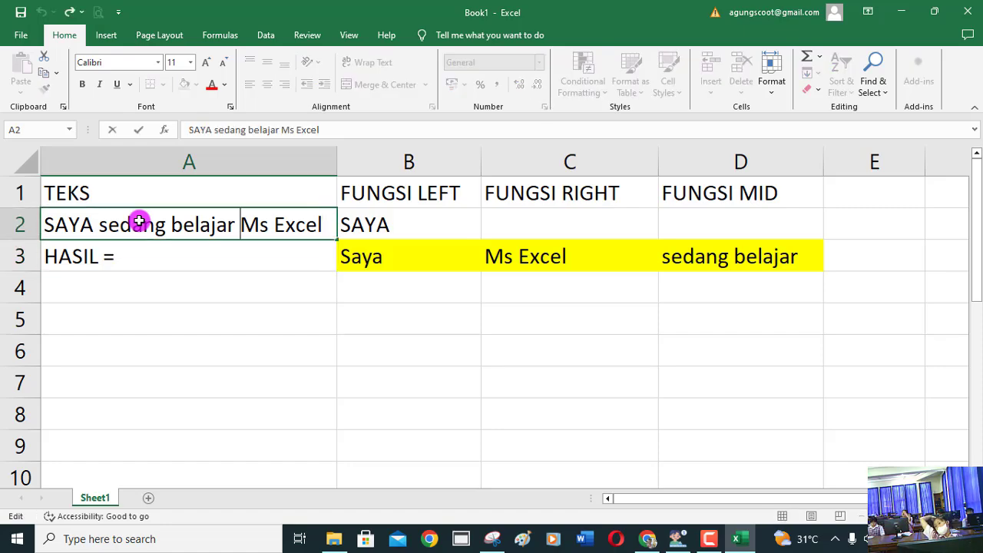
key("ctrl+Left")
key("ctrl+Left")
key("Left")
key("BackSpace")
key("BackSpace")
key("BackSpace")
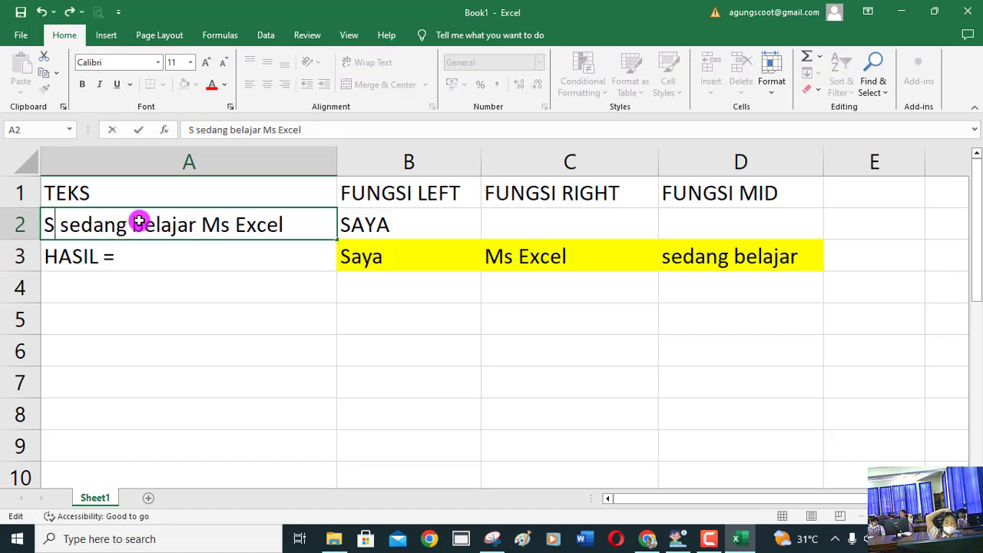
type("aya")
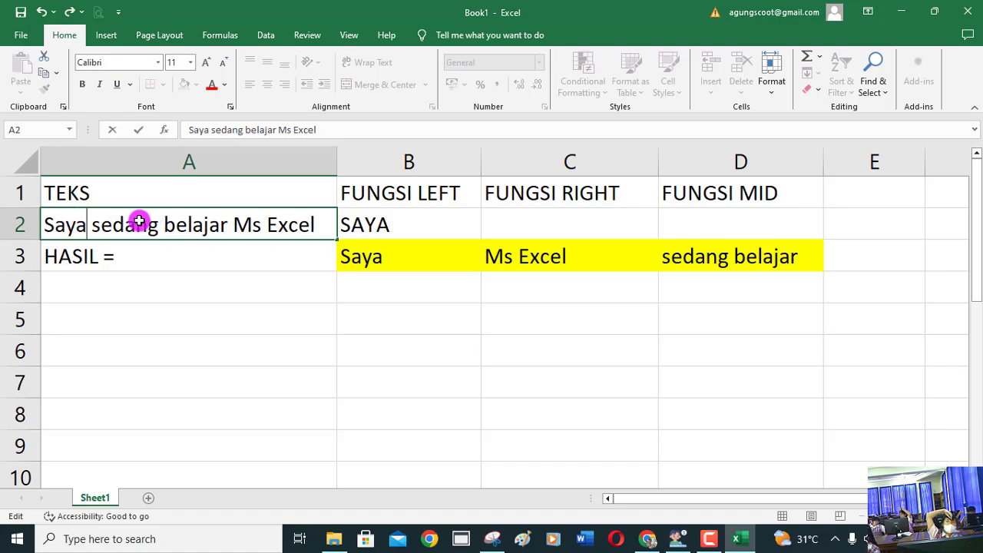
key("Tab")
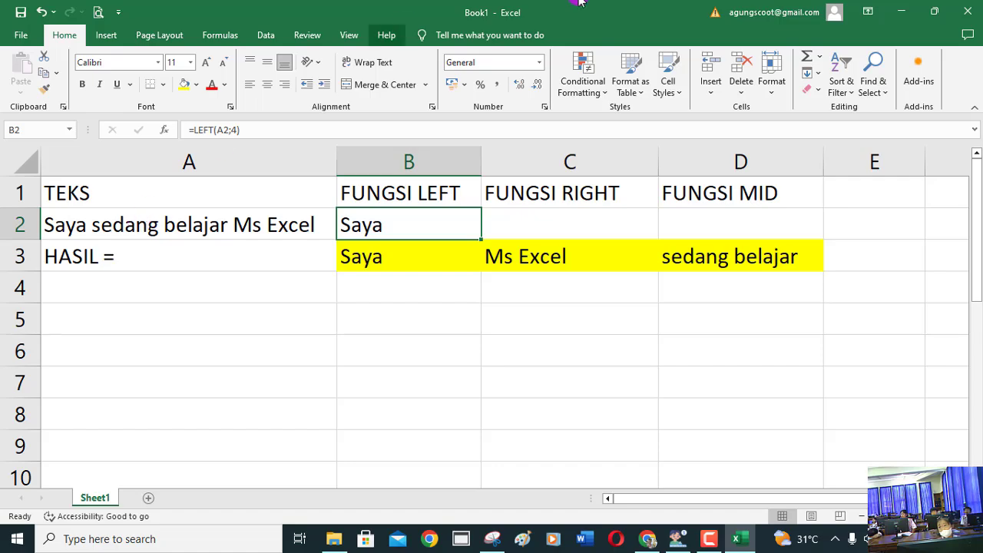
Start a RIGHT formula in C2 that uses A2 as its text: =RIGHT(A2.
left_click(550, 235)
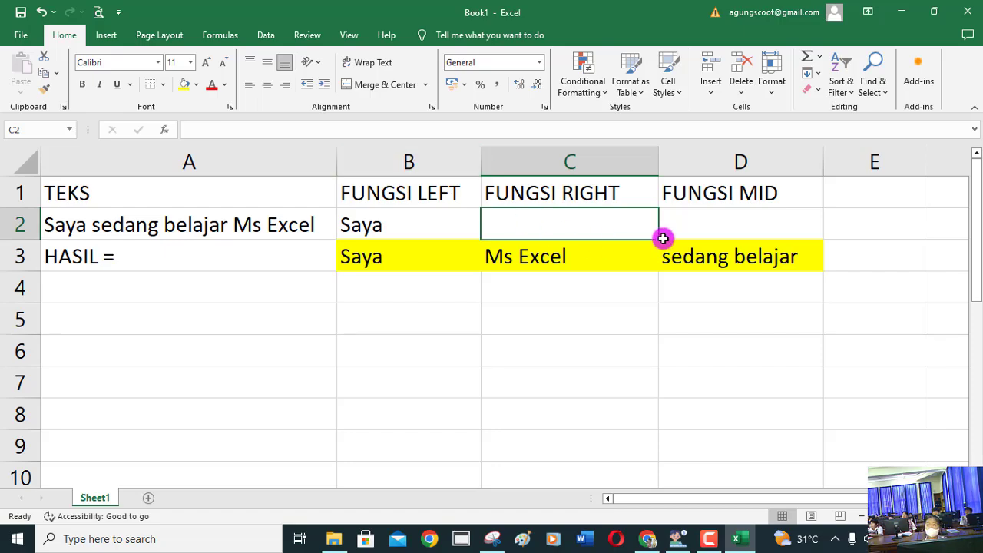
type("=")
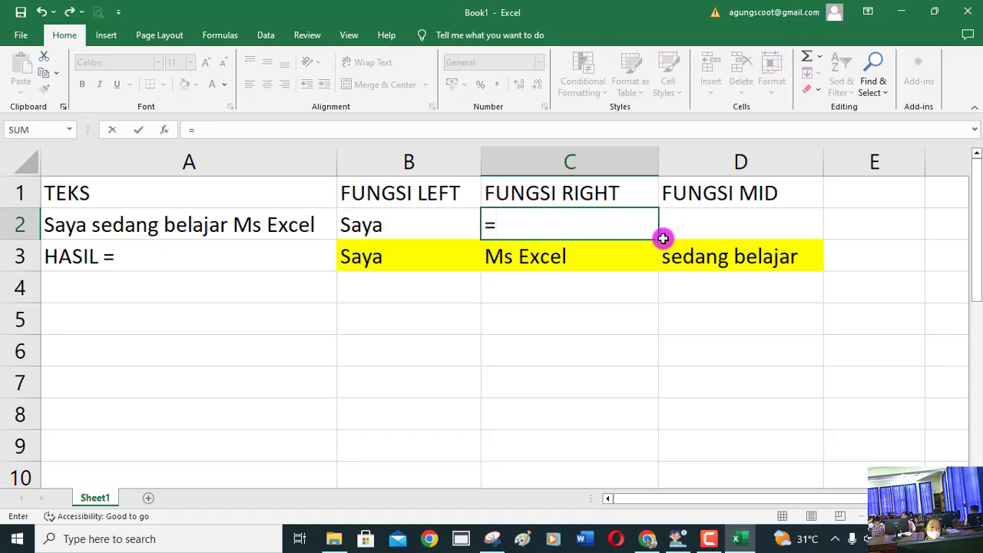
type("r")
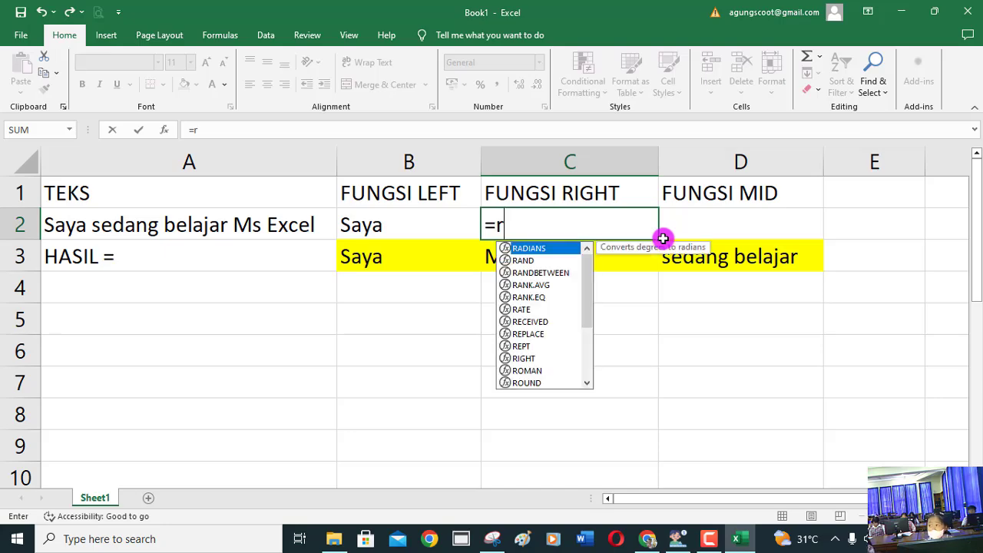
key("BackSpace")
type("R")
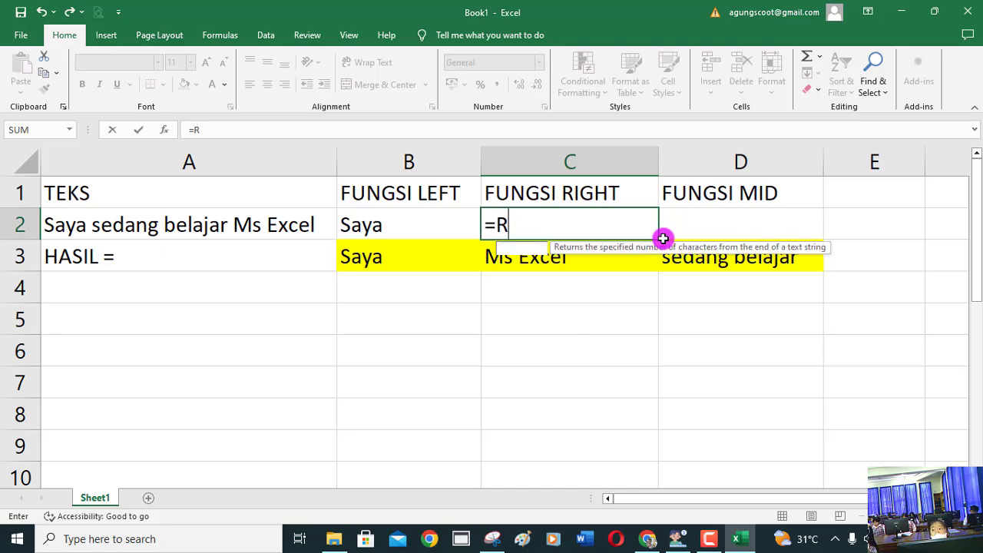
type("IGHT")
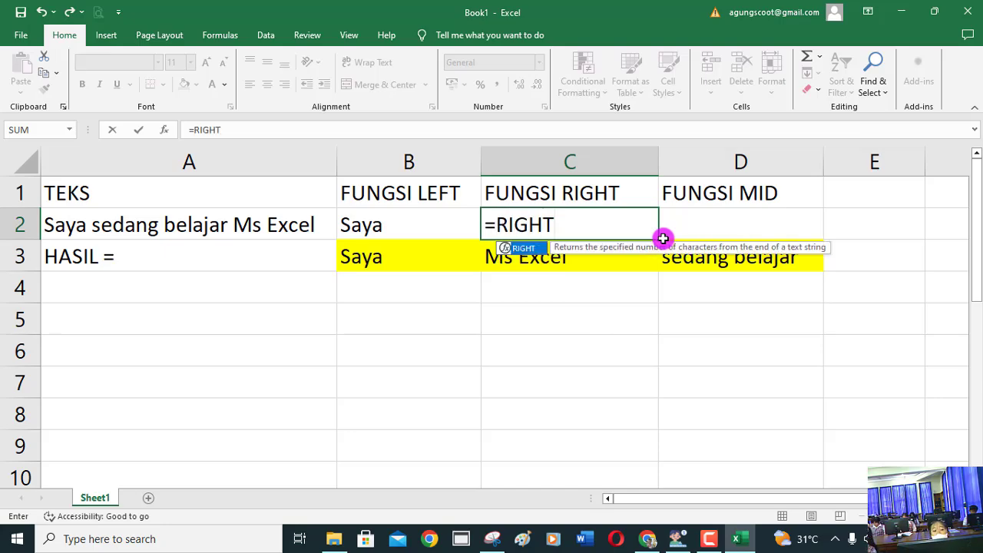
type("(")
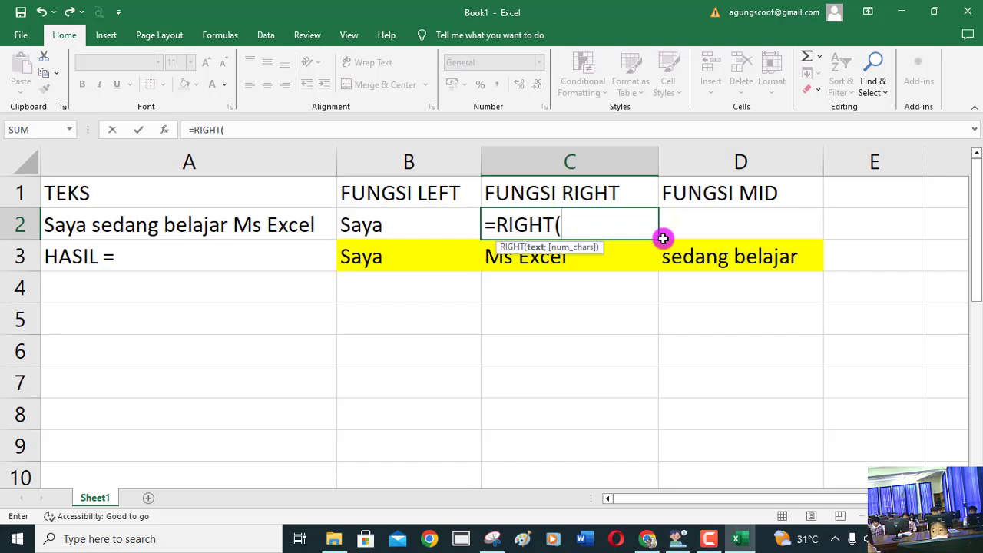
left_click(252, 230)
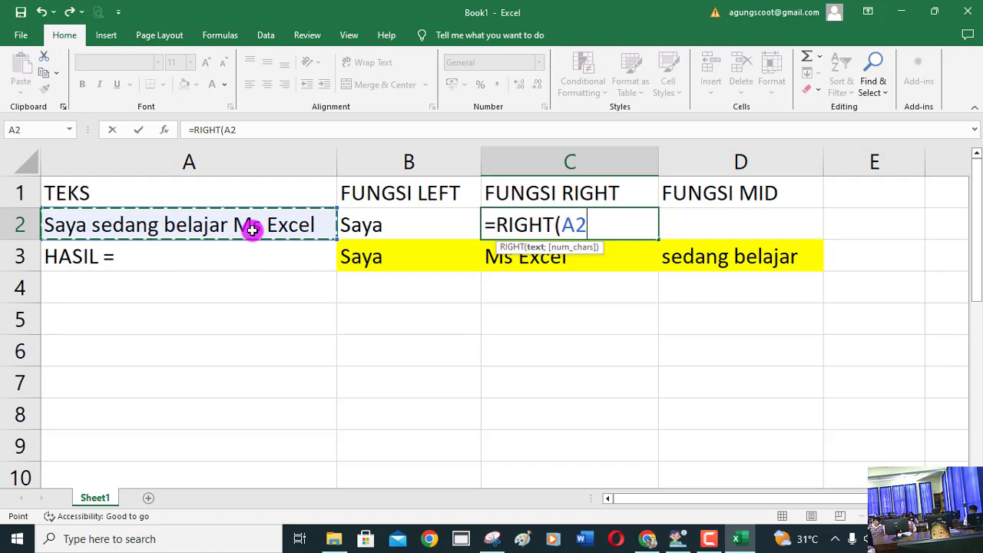
Complete C2's formula as =RIGHT(A2;8) so it returns Ms Excel.
type(";8")
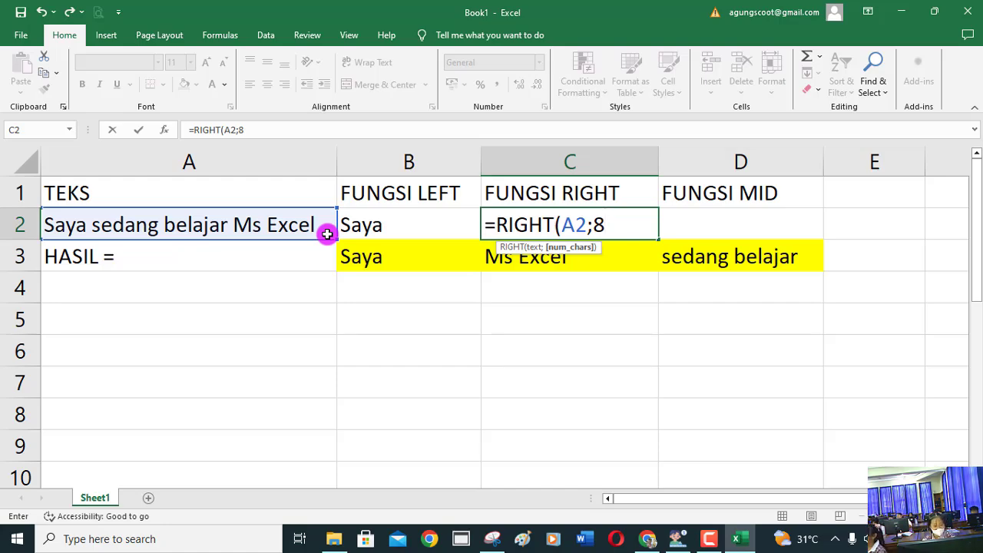
type(")")
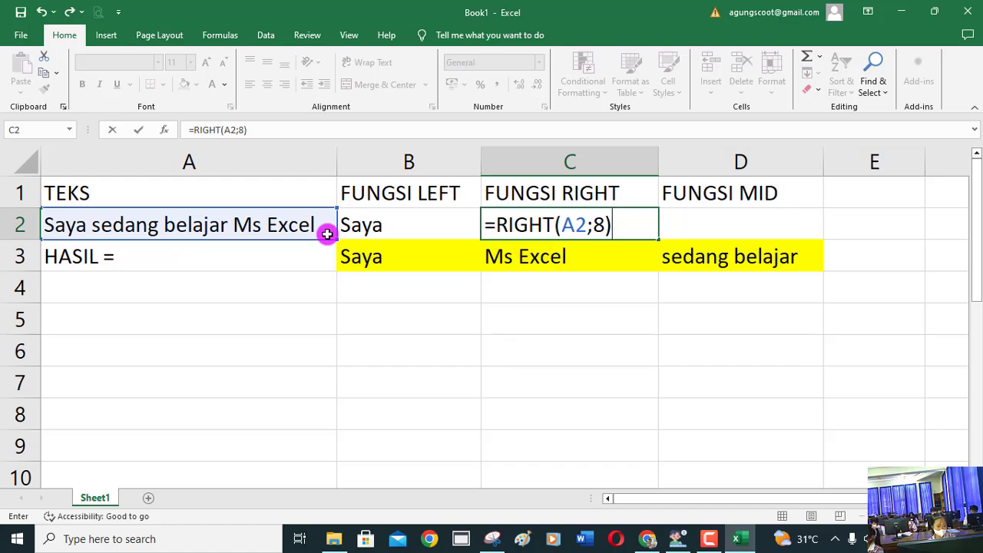
key("Return")
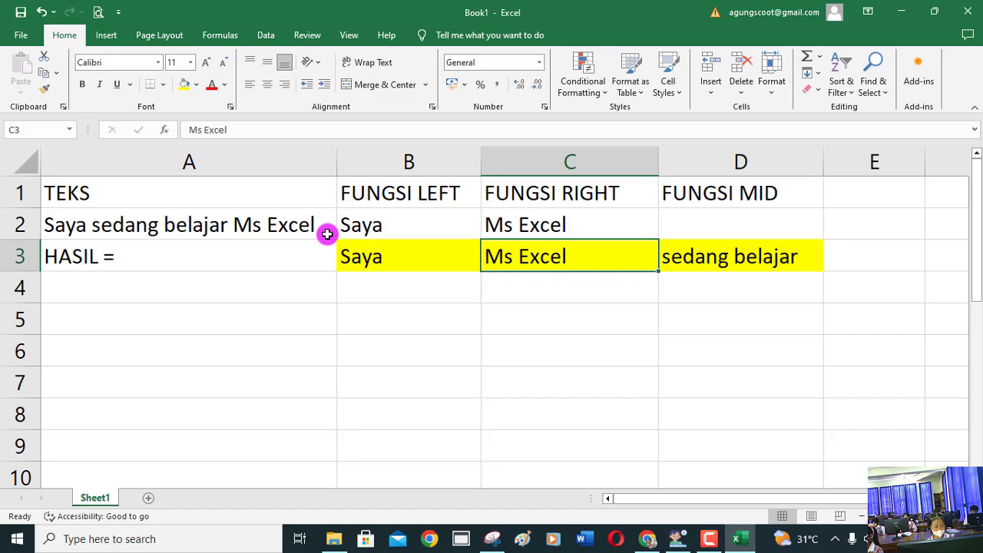
Prefix the B2 and C2 formulas with an apostrophe so they display as text.
key("Up")
key("Left")
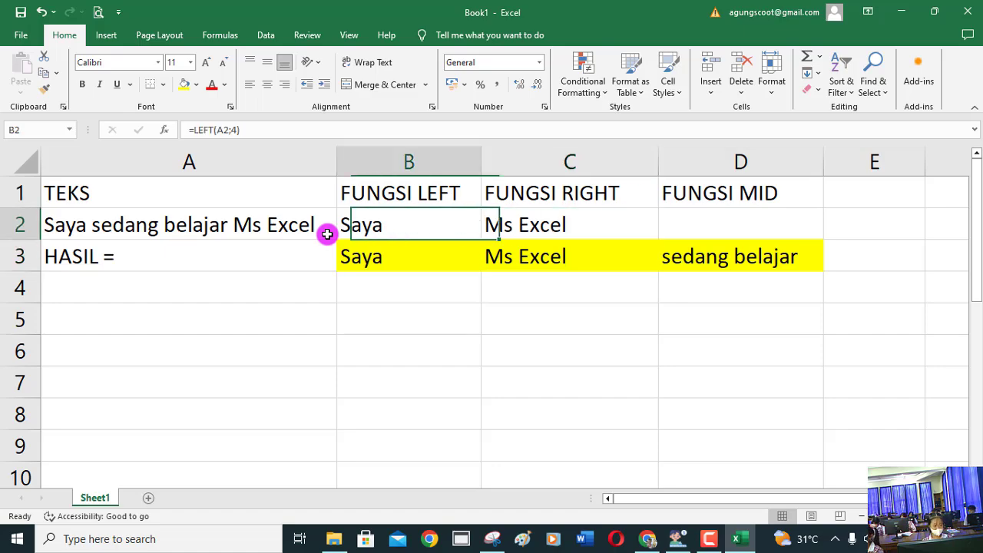
key("F2")
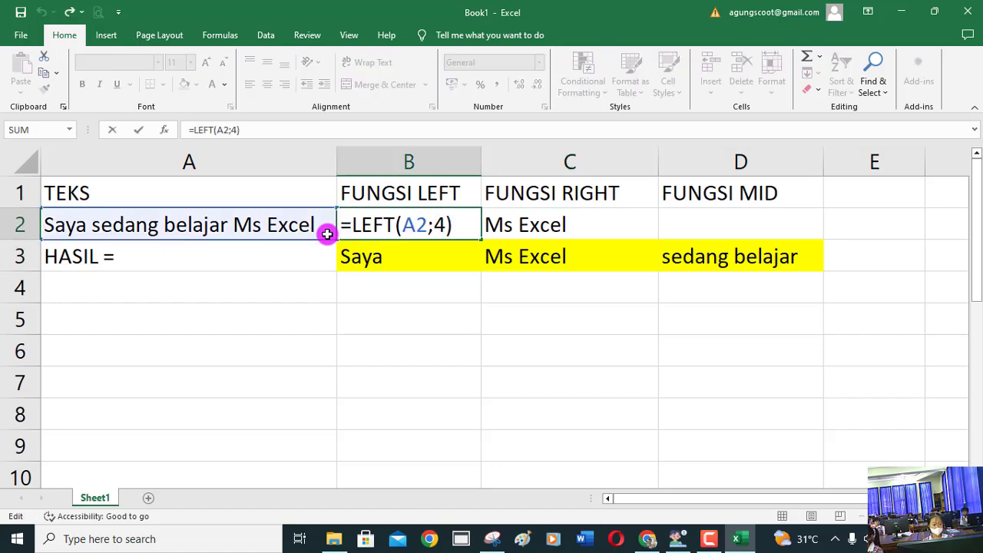
key("Tab")
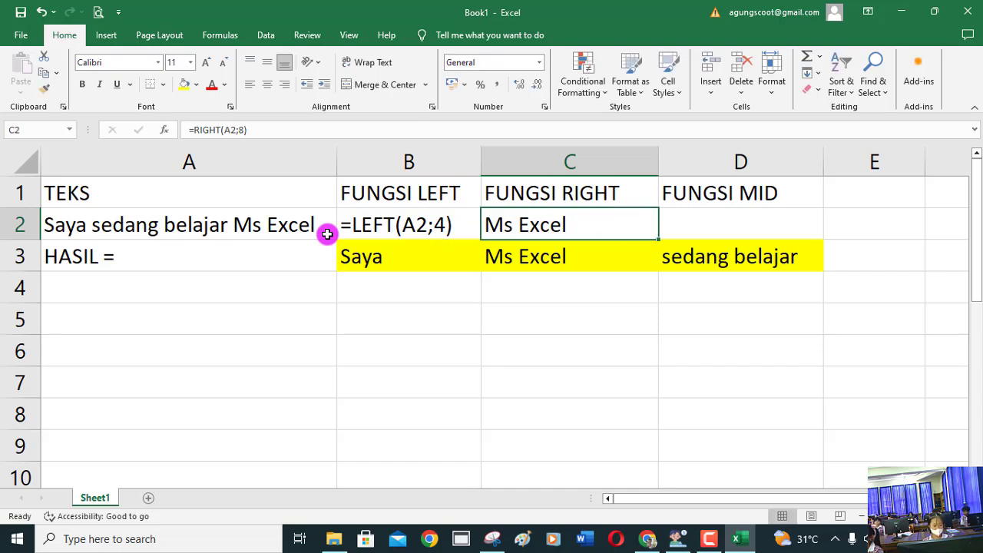
key("F2")
key("Home")
type("'")
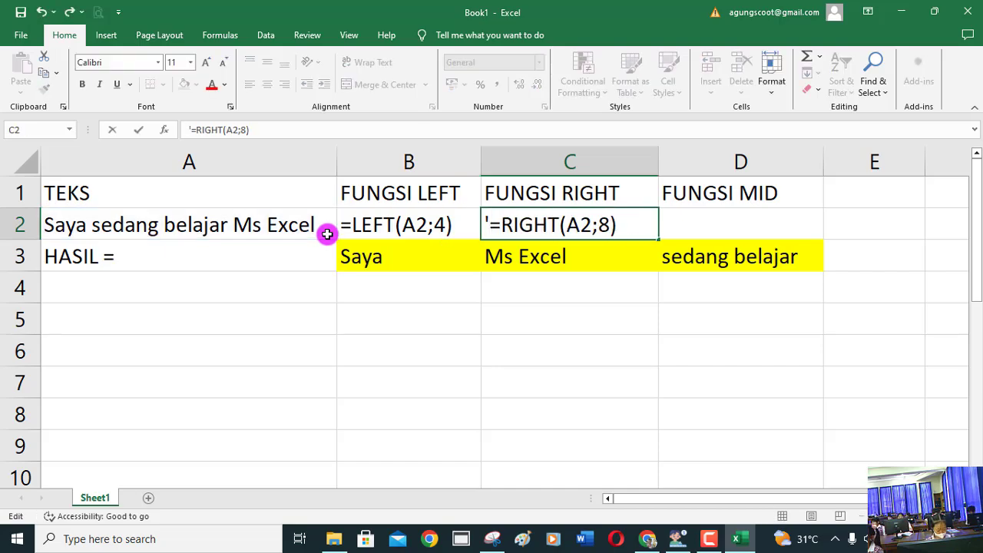
key("Tab")
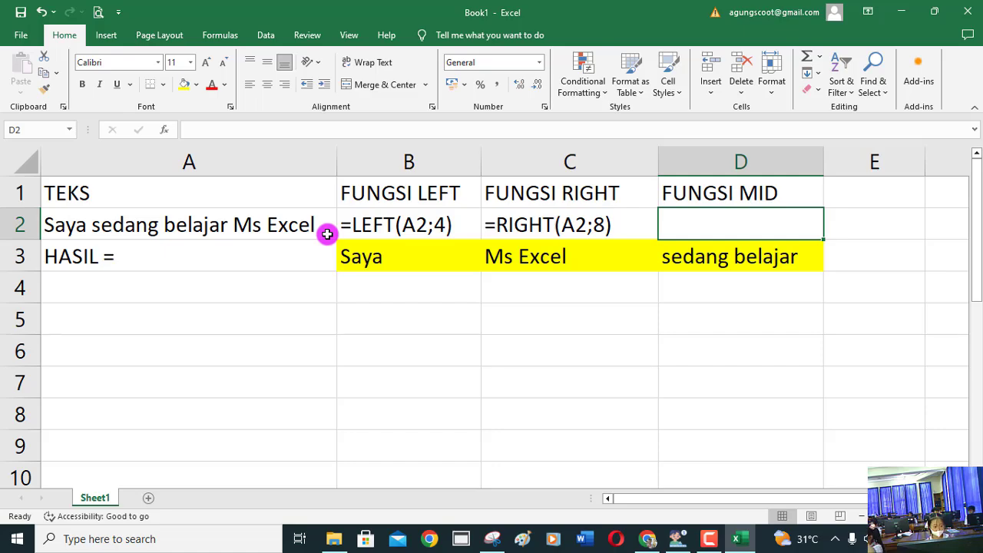
Enter =MID(A2;6;14) in D2 so it returns 'sedang belajar'.
type("=MID(A2;")
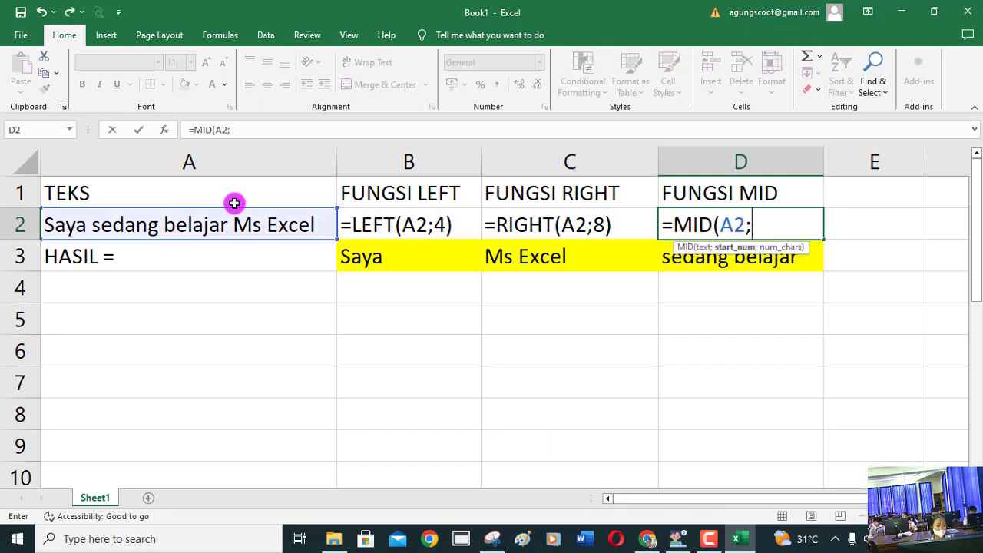
key("BackSpace")
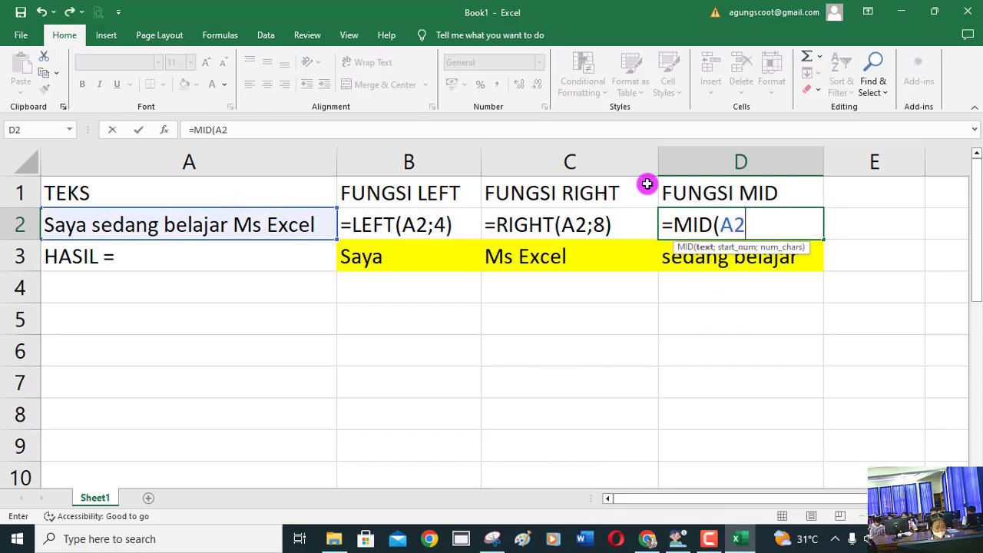
key("BackSpace")
key("BackSpace")
key("BackSpace")
type("=")
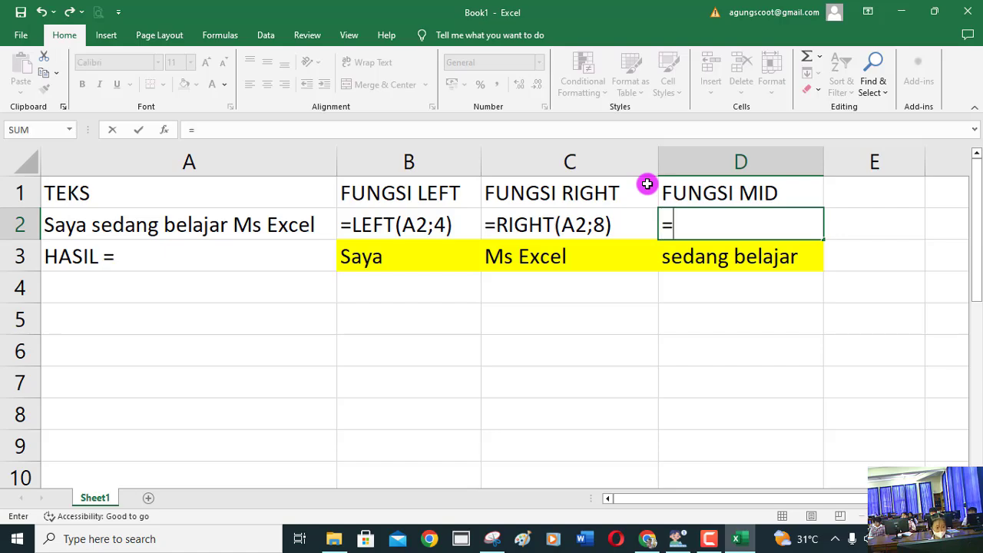
type("MID")
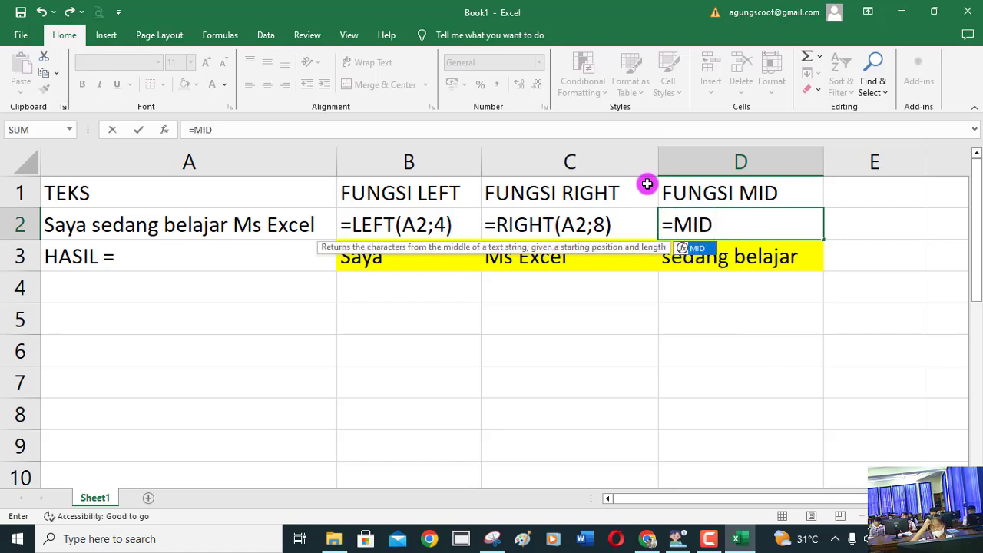
type("(")
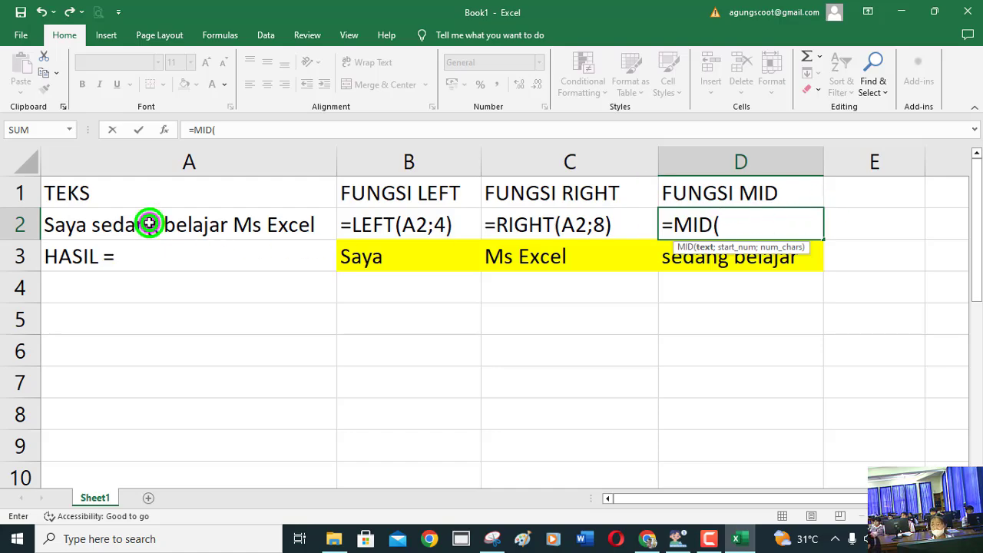
left_click(149, 223)
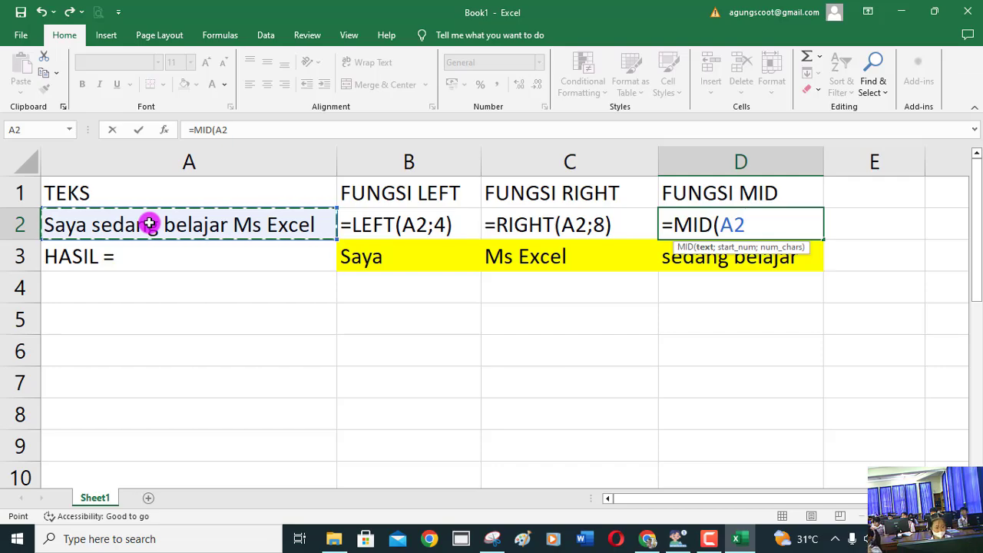
type(";")
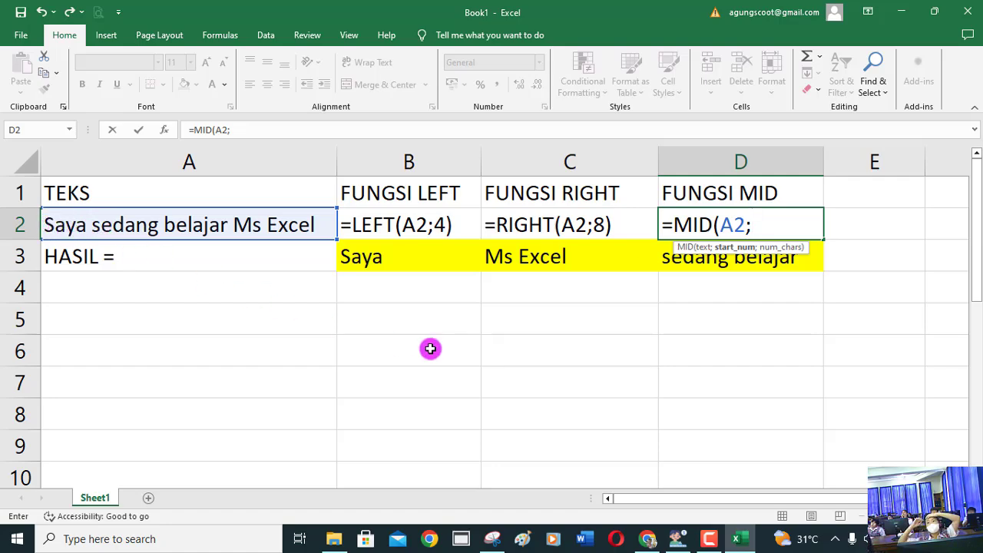
type("6")
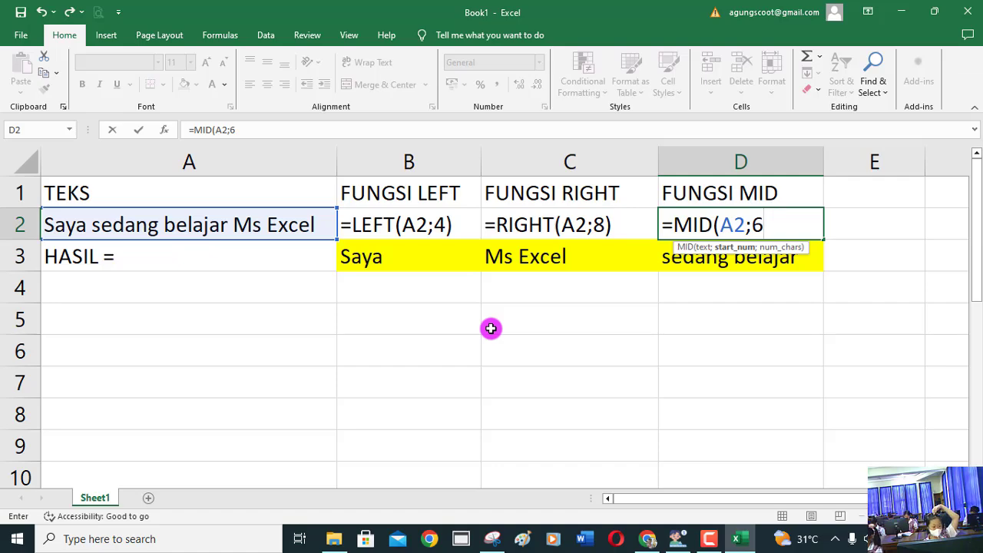
type(";")
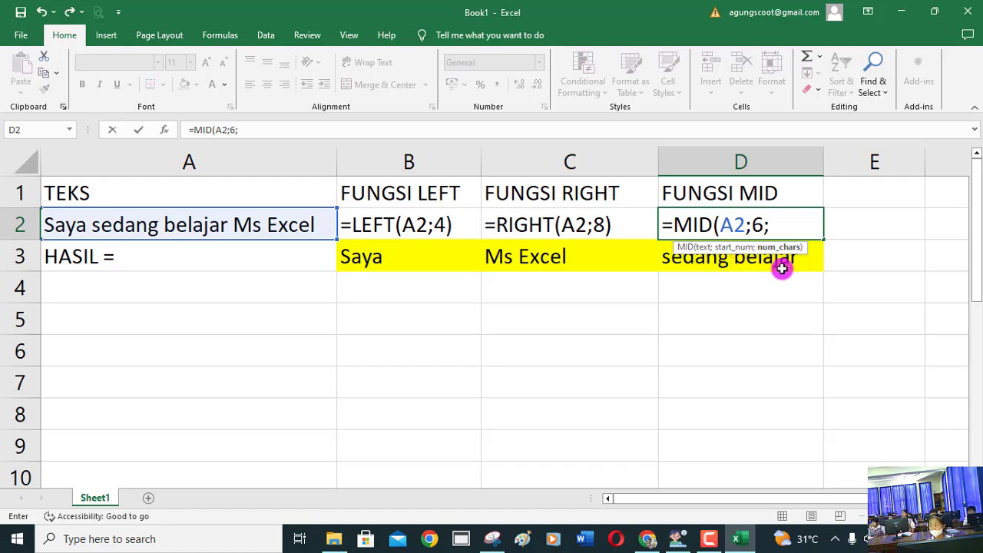
type("1")
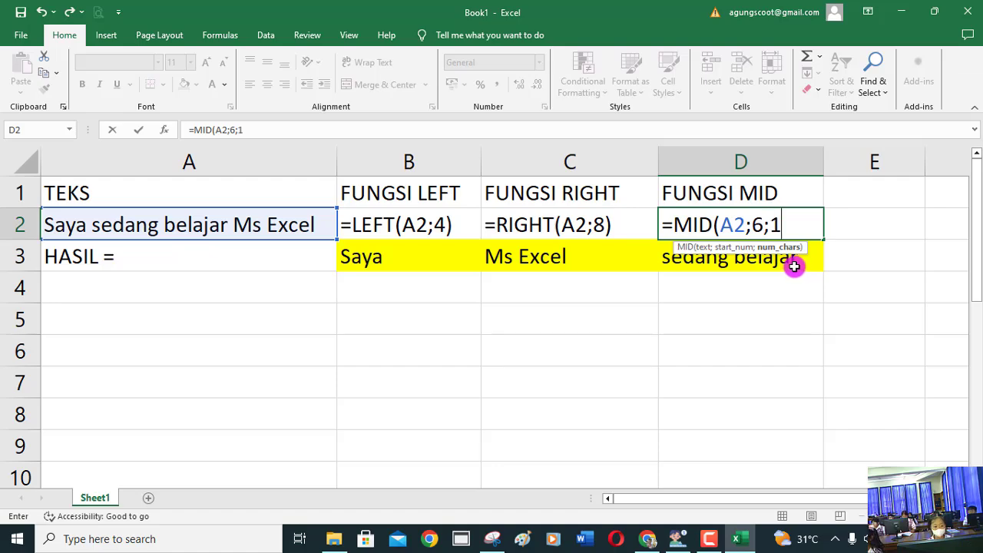
type("4)")
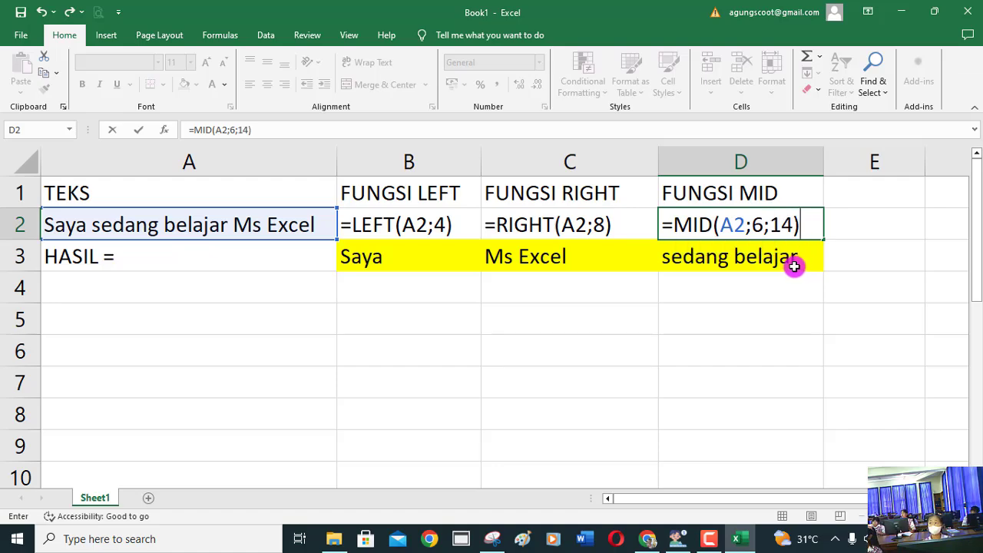
key("Return")
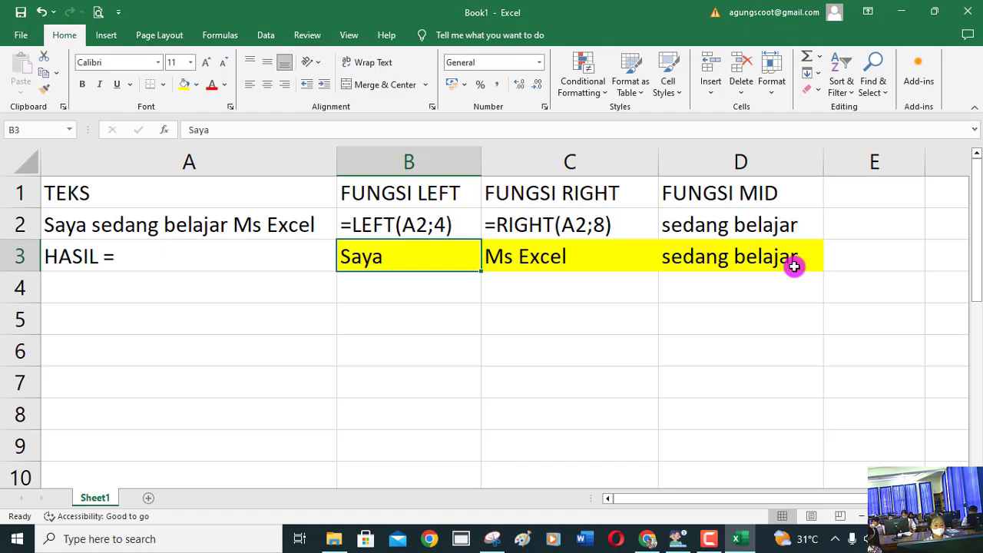
Put an apostrophe before D2's =MID(A2;6;14) so the formula shows as text.
key("Right")
key("Right")
key("Up")
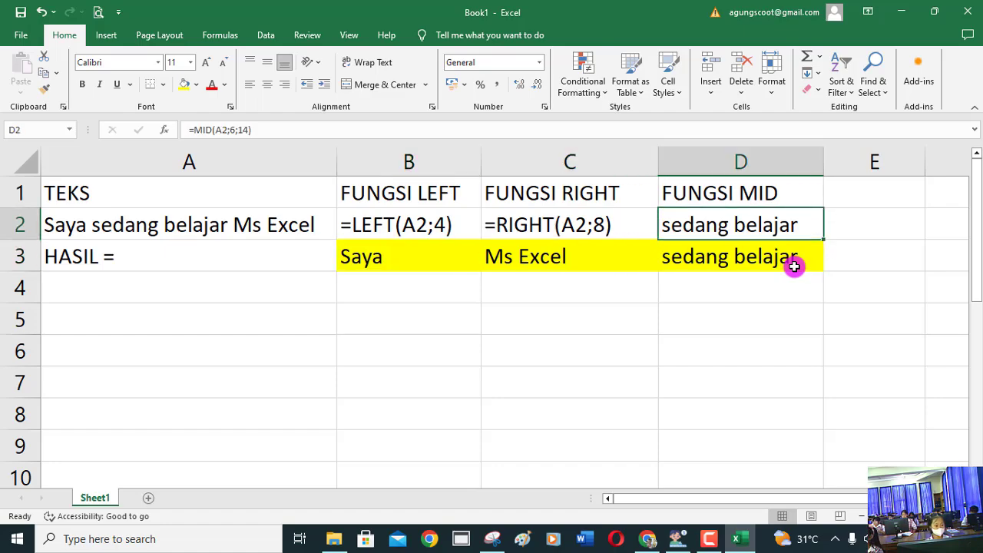
key("F2")
key("Home")
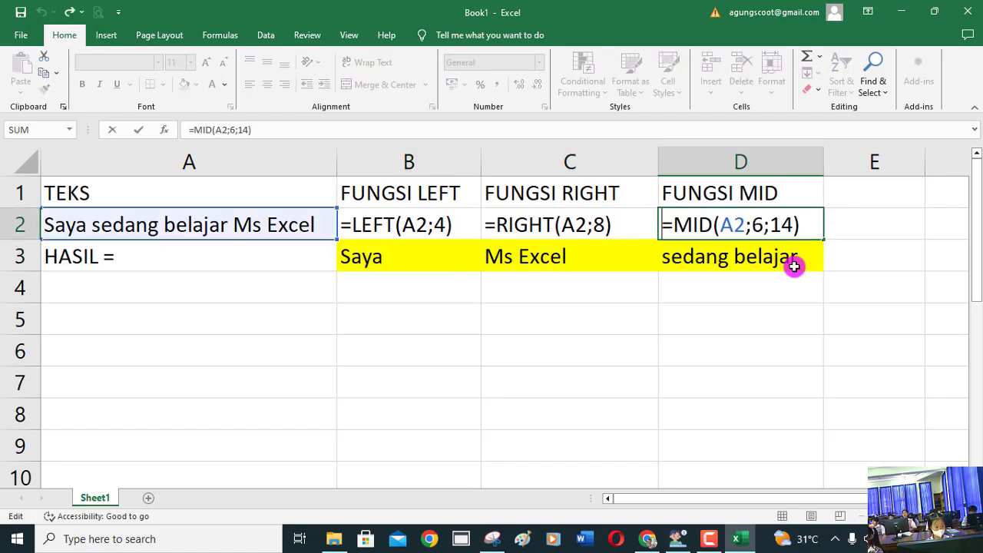
type("'")
key("Return")
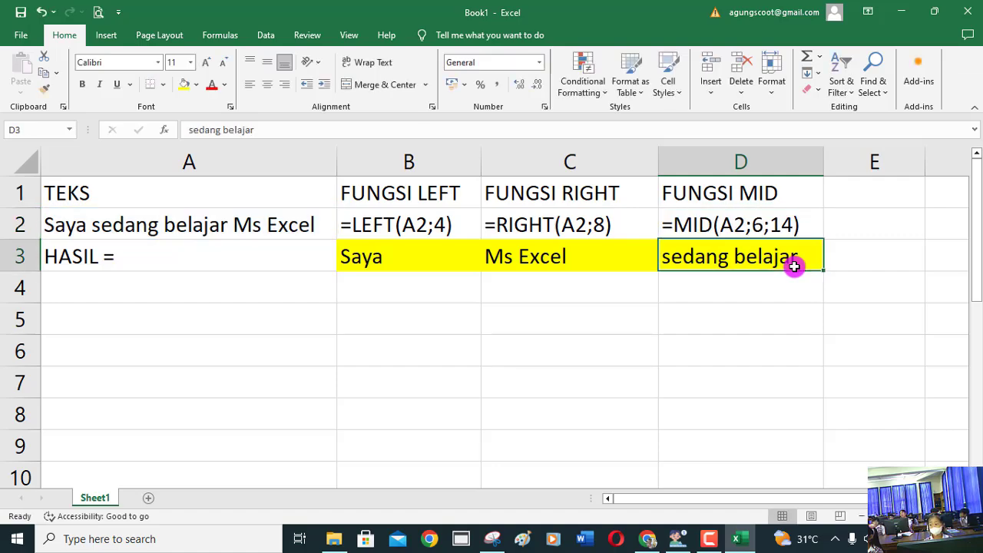
key("Down")
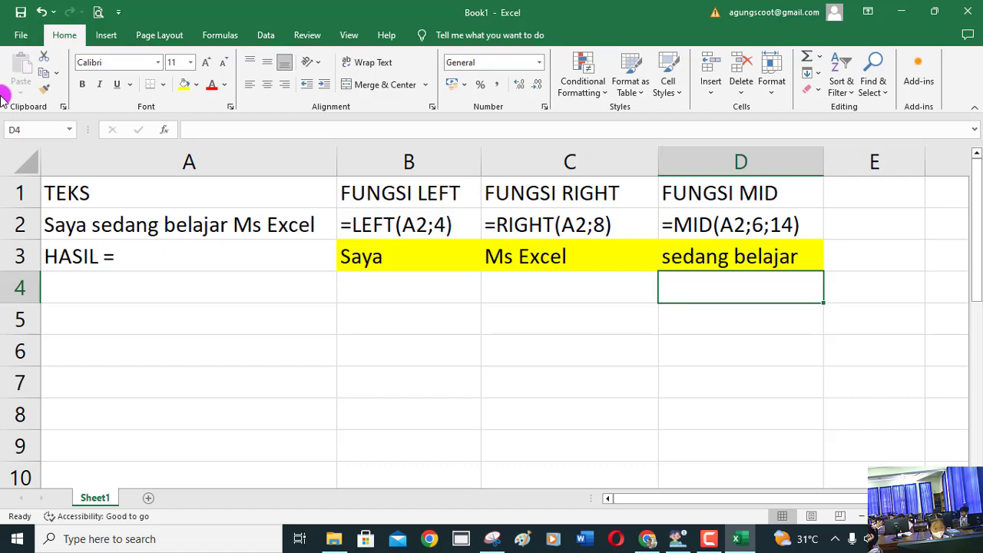
Browse to the SD ISR > 2425 > KELAS 5C folder as the save location.
left_click(20, 38)
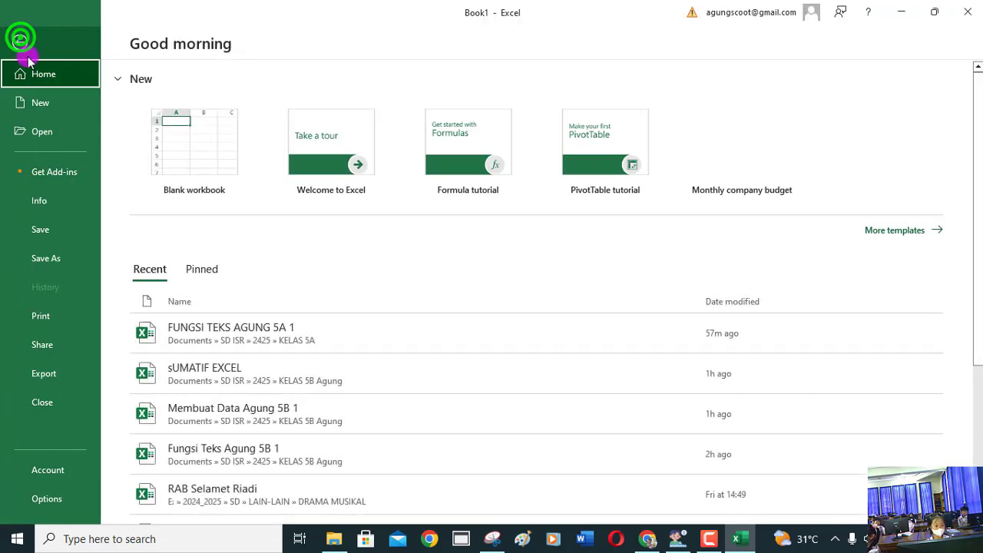
left_click(56, 235)
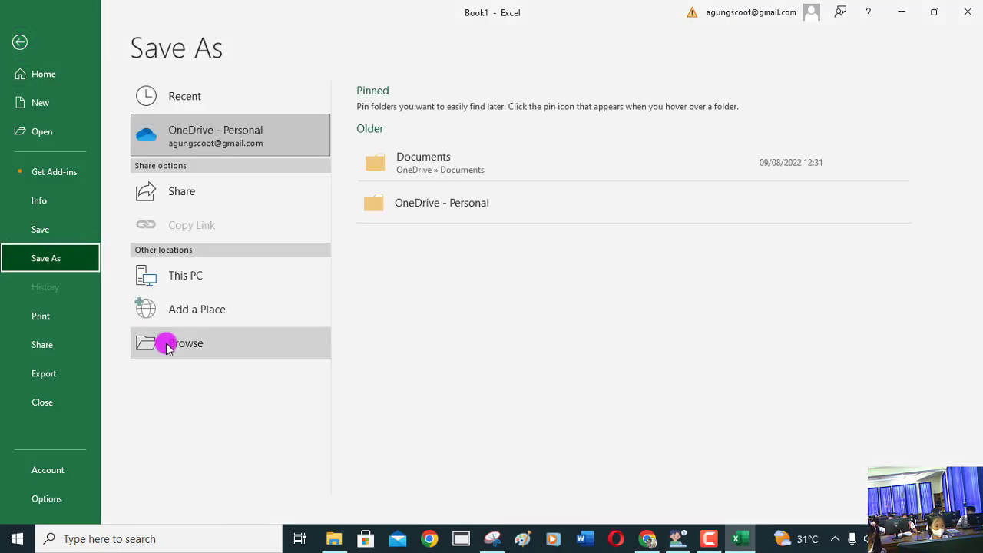
left_click(166, 346)
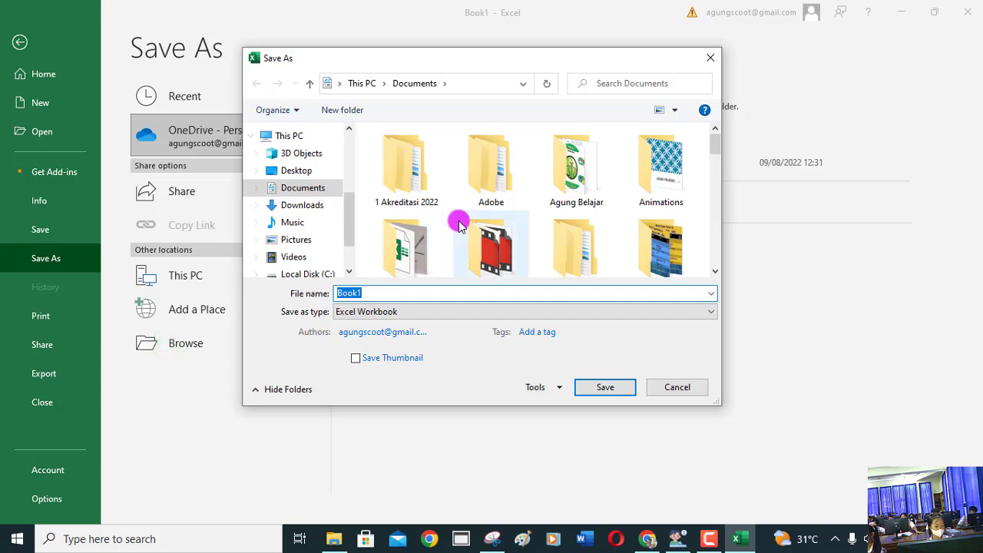
scroll(488, 217, "down", 2)
scroll(488, 217, "down", 8)
left_click(424, 225)
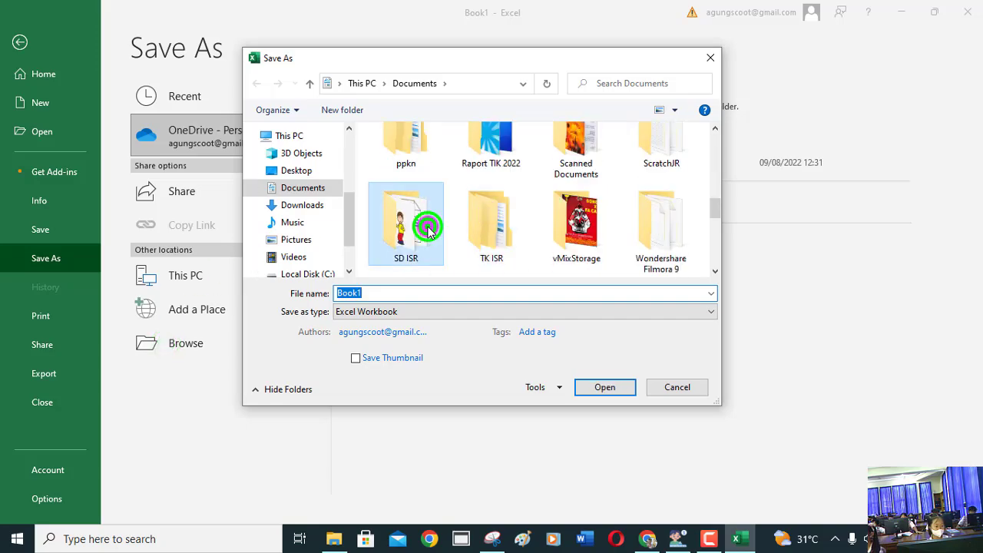
double_click(427, 229)
left_click(505, 162)
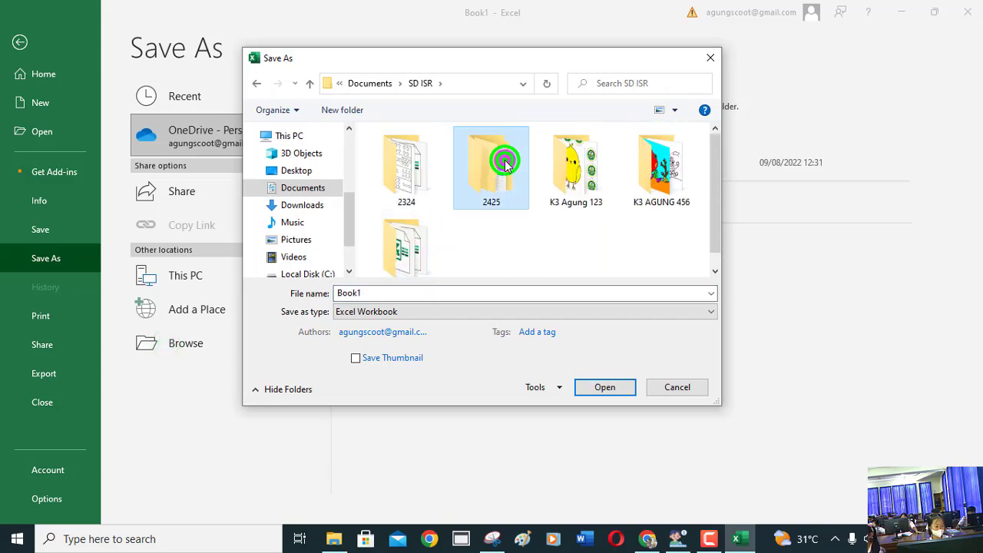
double_click(505, 161)
scroll(527, 197, "down", 2)
scroll(527, 198, "down", 2)
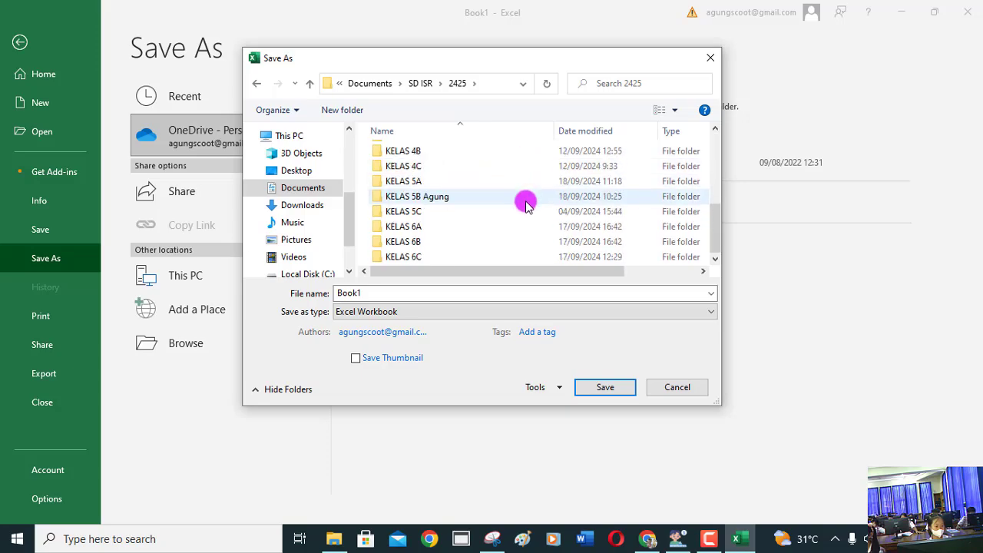
double_click(418, 212)
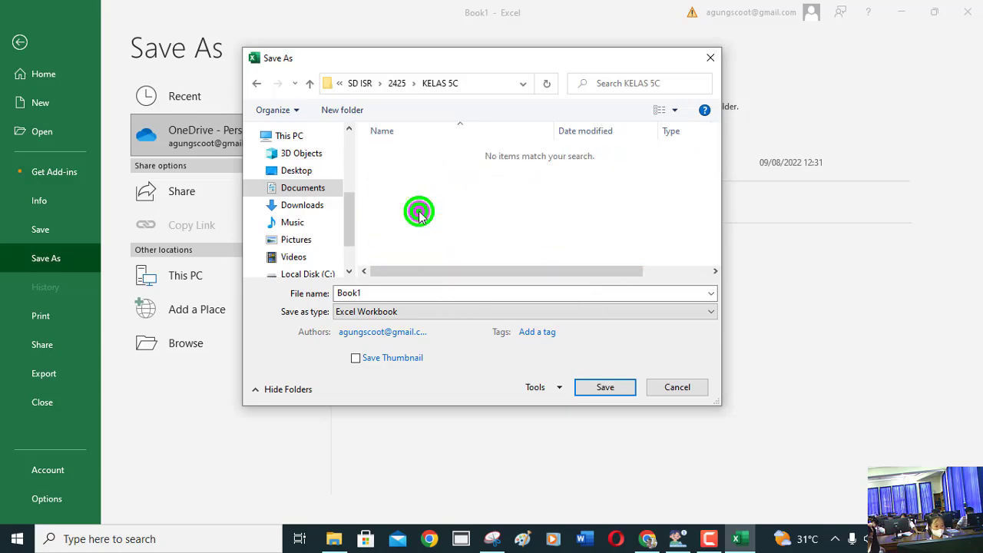
Save the workbook there as 'FUNGSI TEKS AGUNG 5C 1'.
double_click(386, 293)
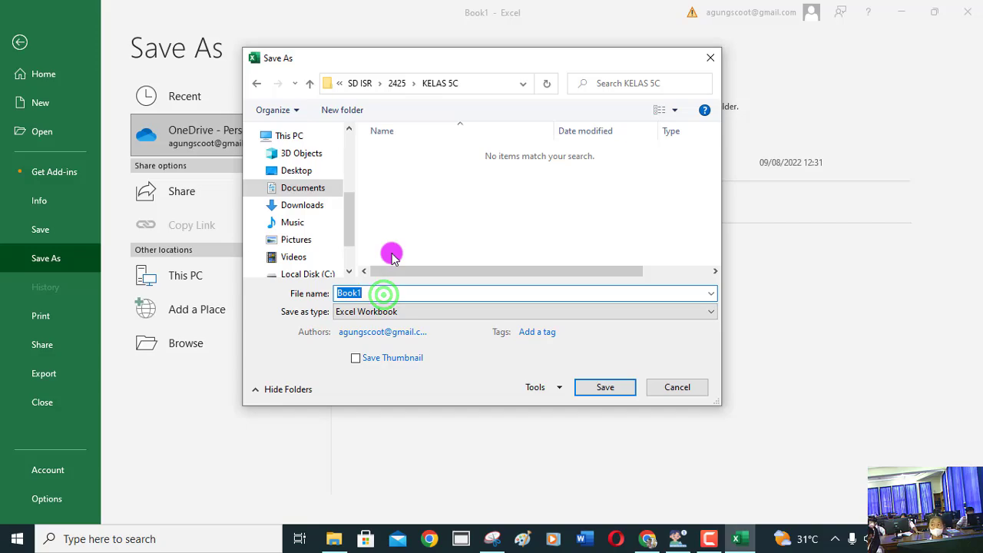
key("BackSpace")
type("F")
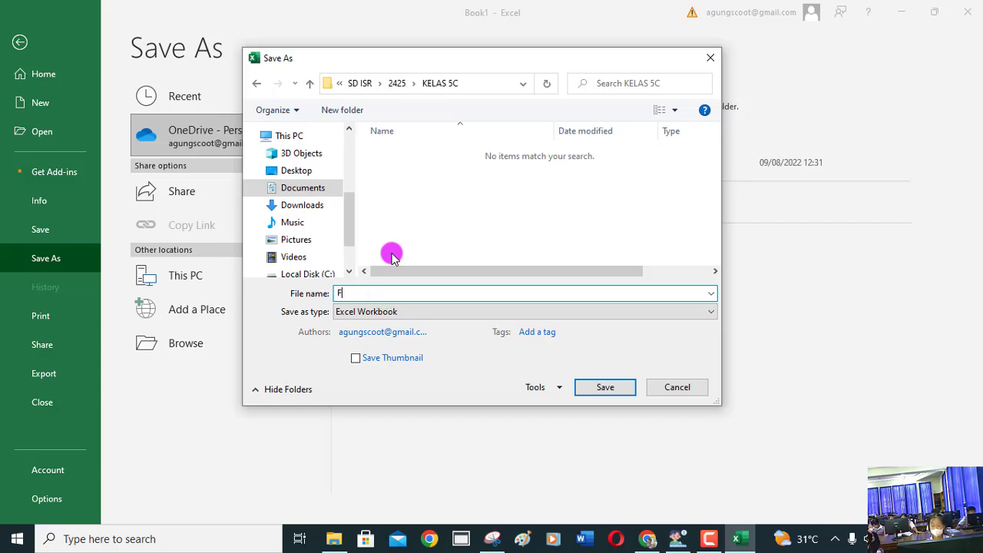
type("UNGS")
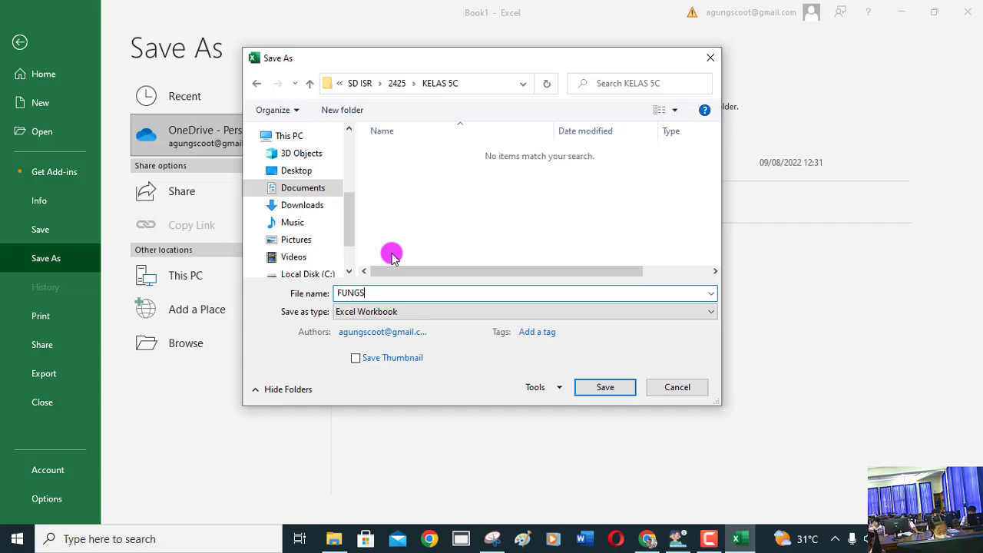
type("I TEKS ")
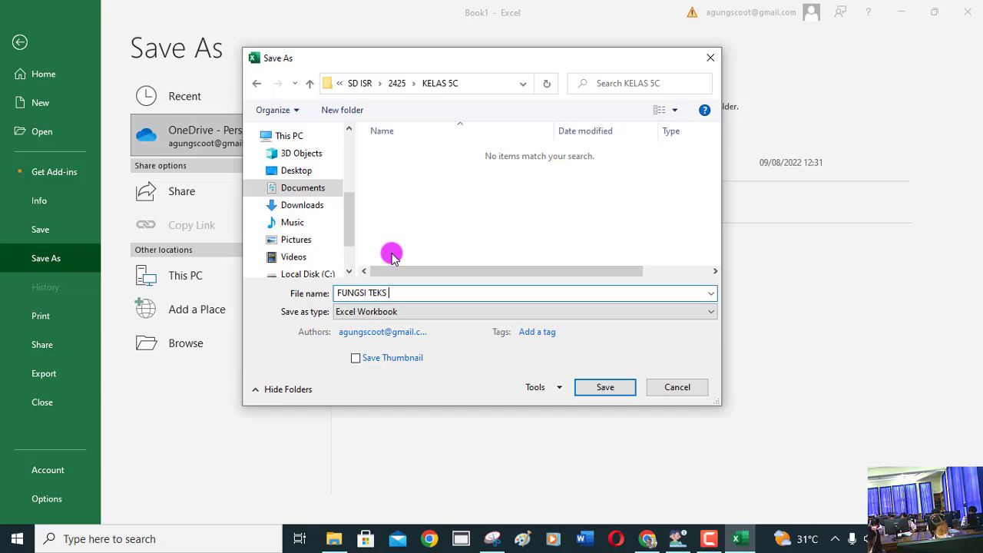
type("A")
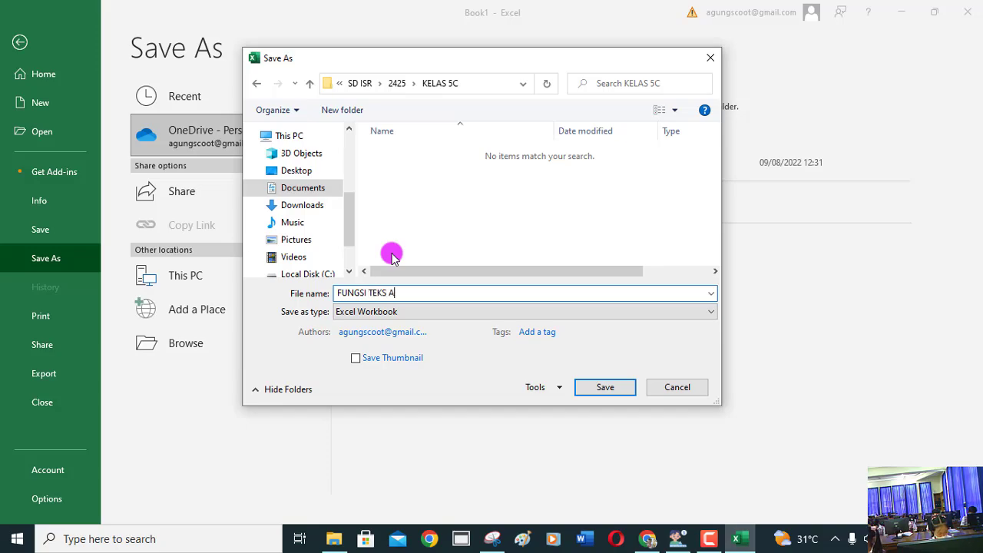
type("GUNG ")
type("5C ")
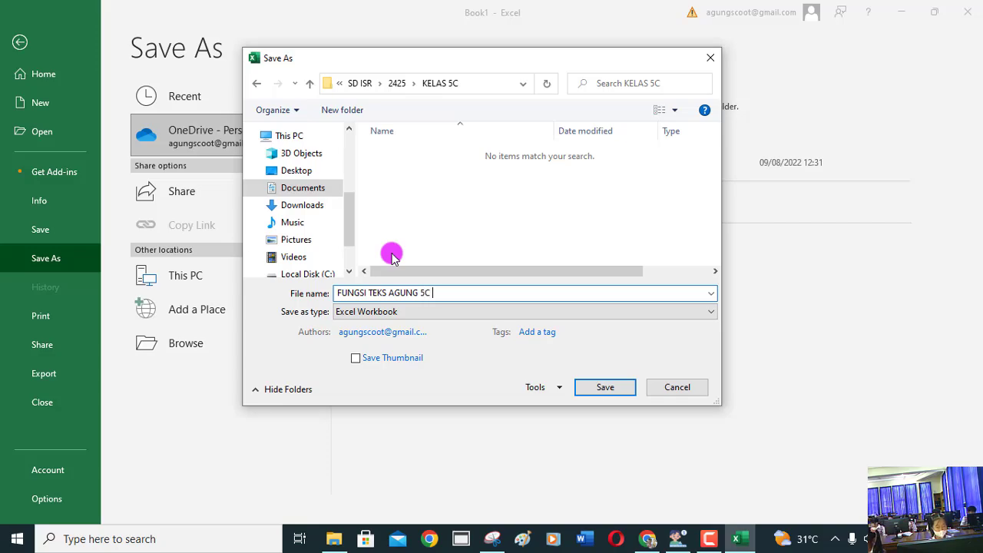
type("1")
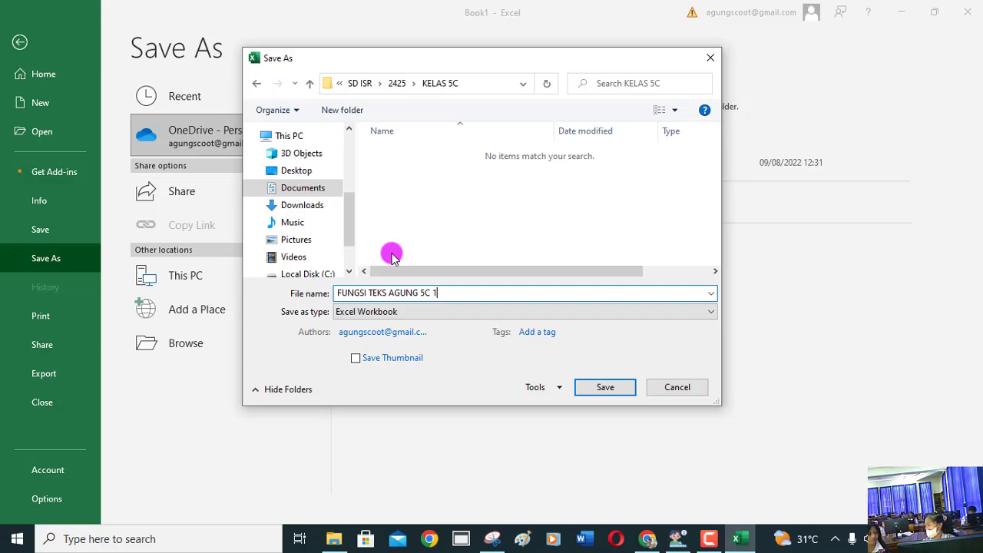
left_click(605, 390)
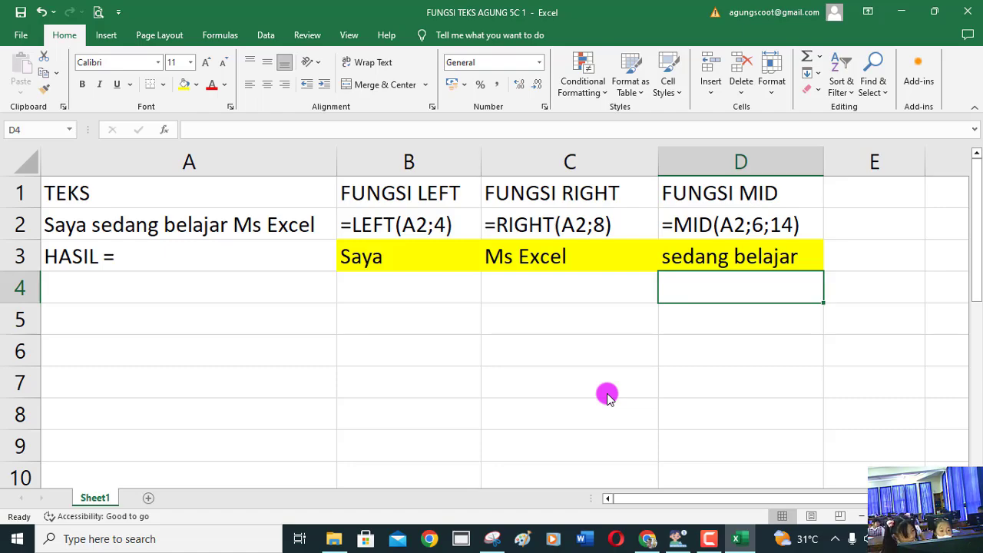
Close the FUNGSI TEKS AGUNG 5C 1 workbook from the File menu.
left_click(30, 37)
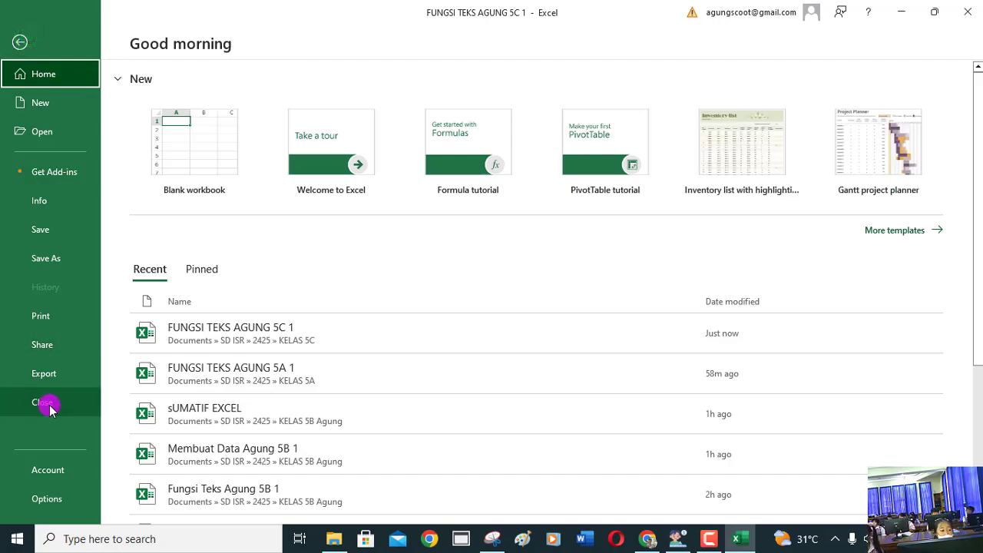
left_click(49, 406)
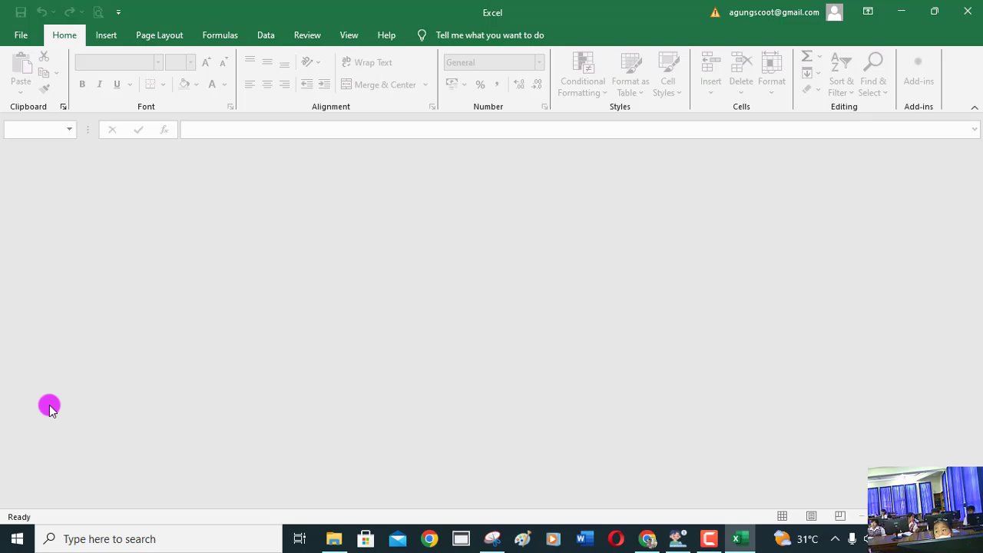
Open the Membuat Data Agung 5B 1 workbook from the 2425 > KELAS 5B Agung folder.
left_click(18, 39)
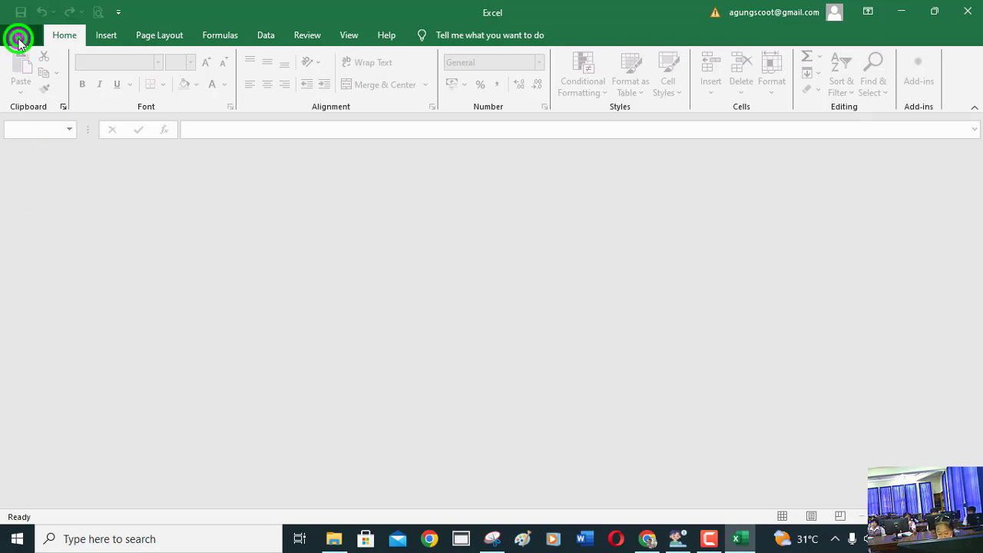
left_click(40, 138)
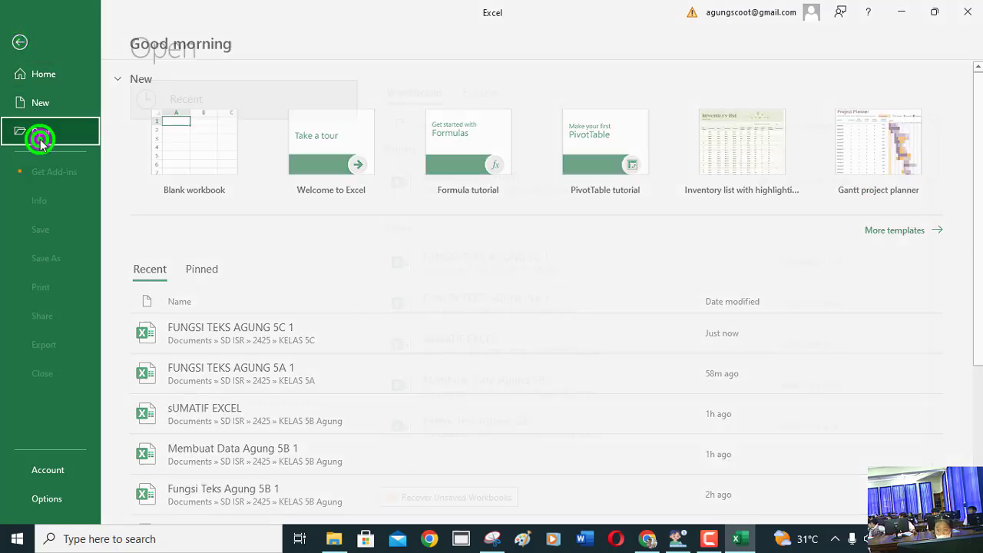
left_click(231, 270)
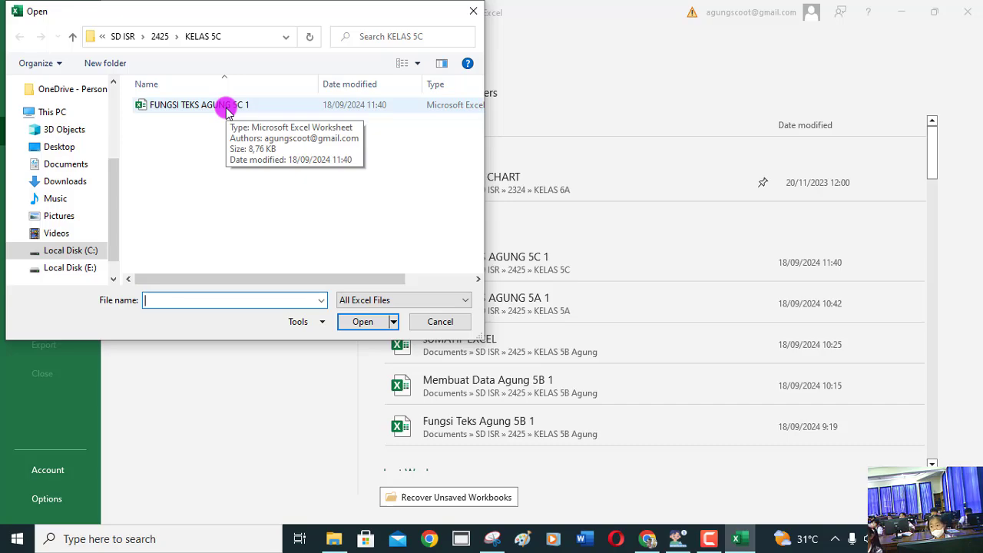
left_click(72, 37)
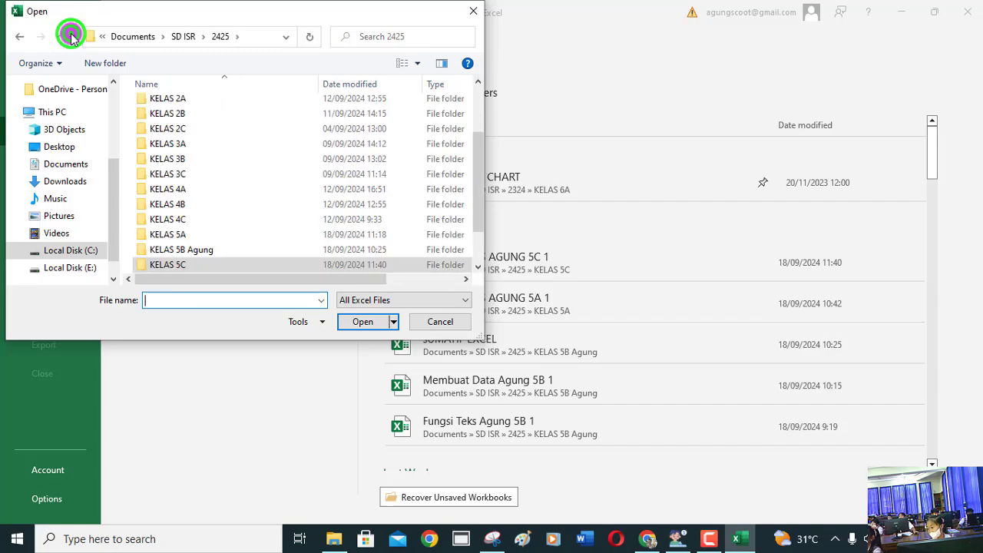
double_click(172, 249)
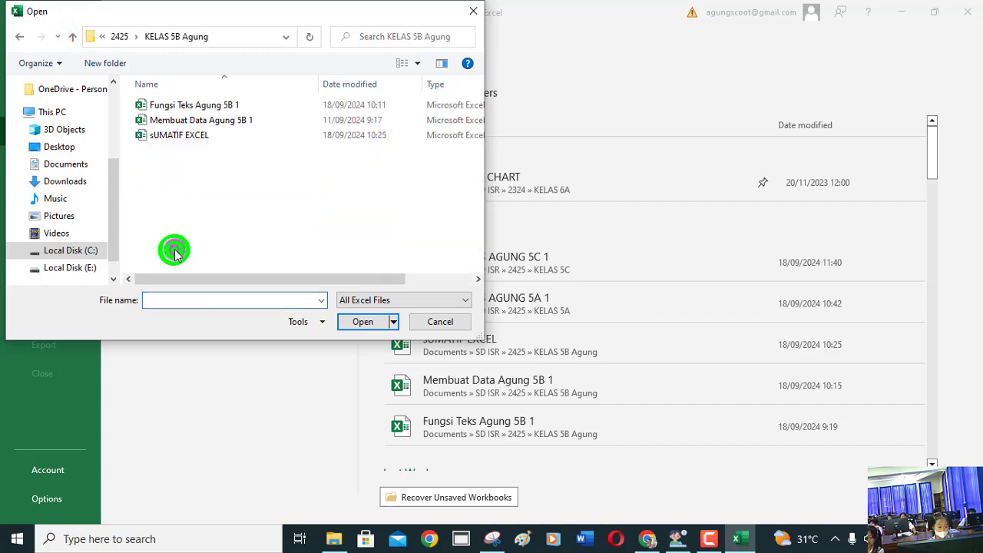
double_click(198, 119)
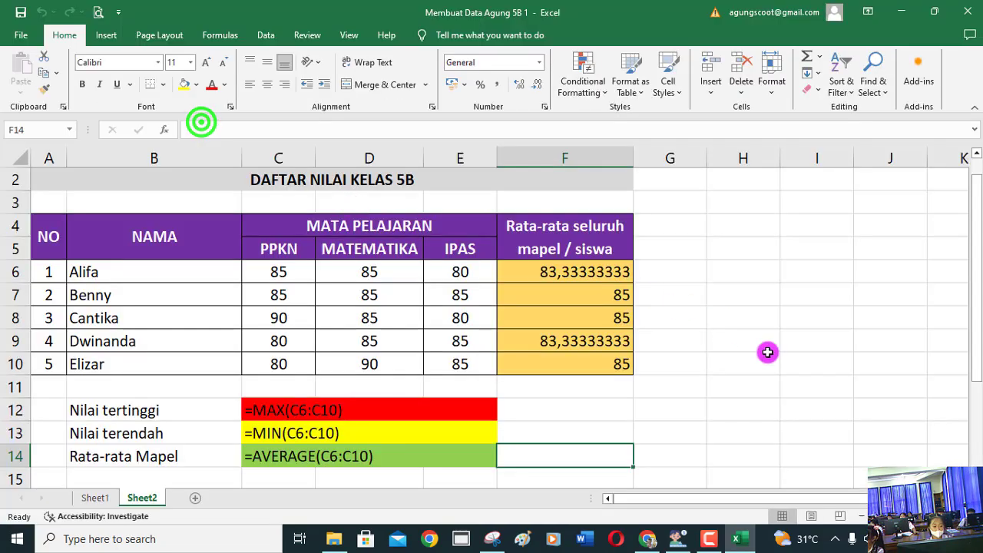